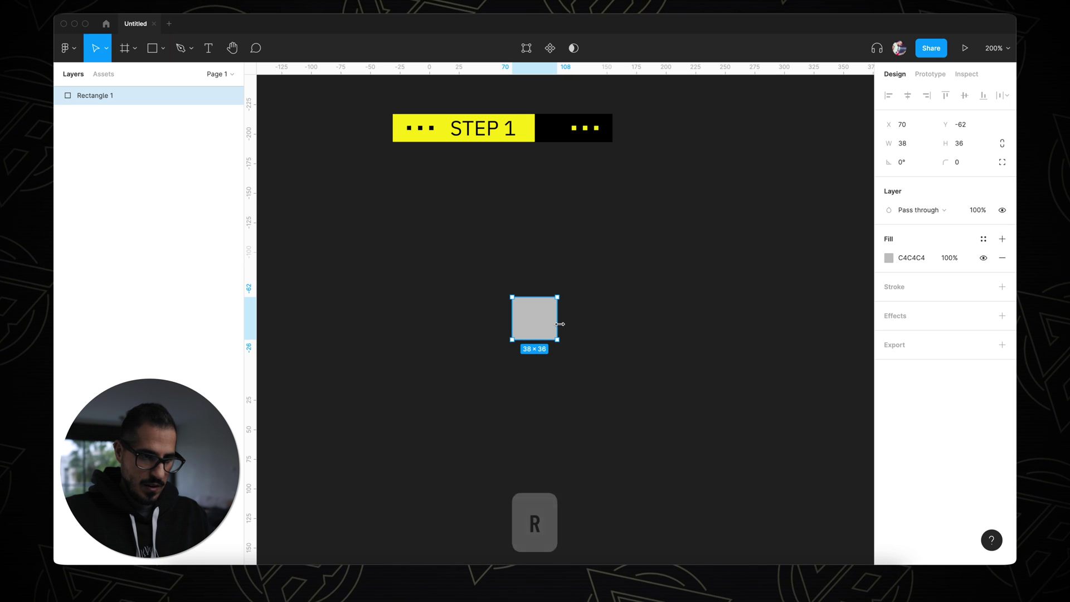
# Round the rectangle into a pill with radius 18 and draw a white 36×36 circle at its left end.
pyautogui.hotkey('shift', '2')
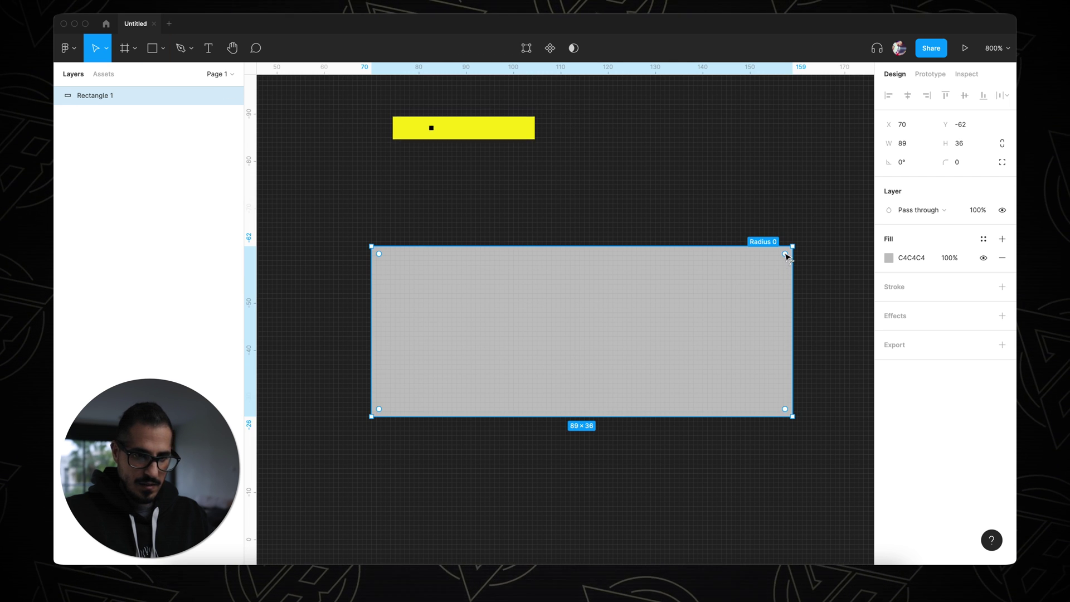
pyautogui.moveTo(786, 255); pyautogui.dragTo(690, 310)
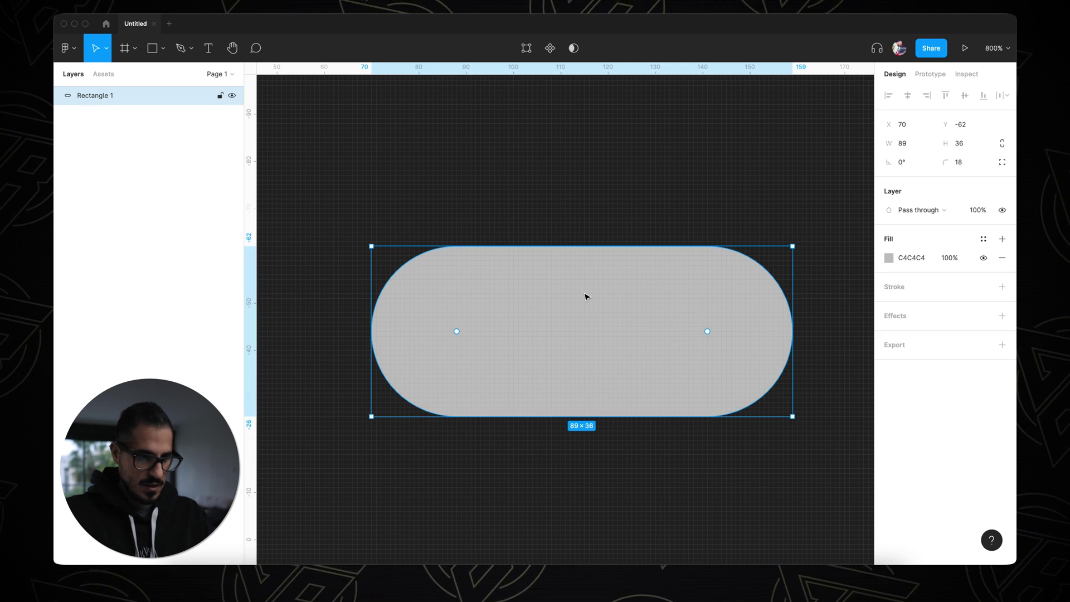
pyautogui.press('o')
pyautogui.moveTo(381, 246); pyautogui.dragTo(548, 419)
pyautogui.press('v')
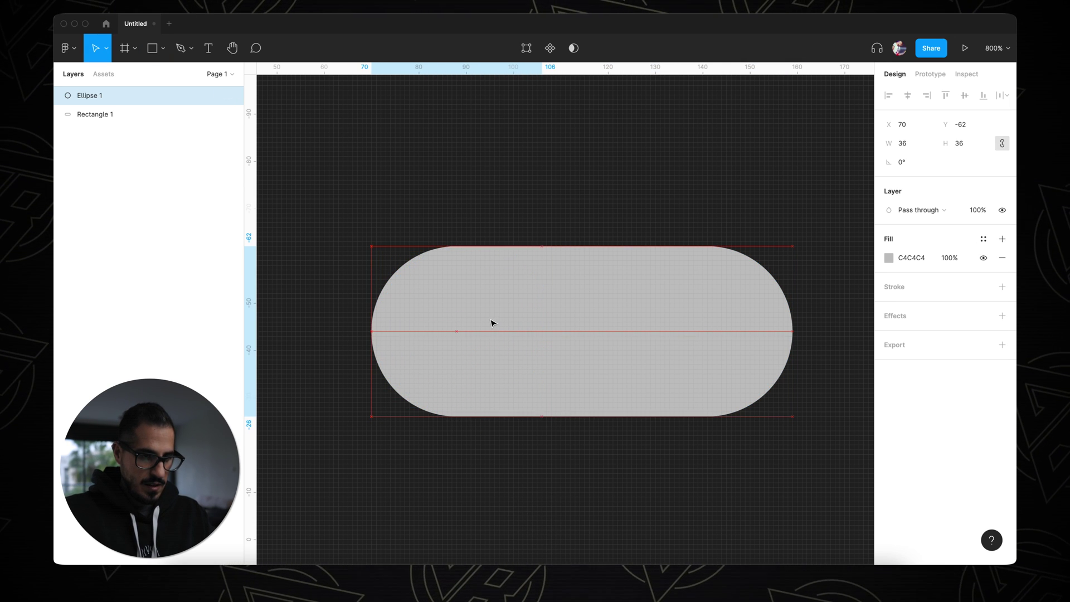
pyautogui.click(888, 257)
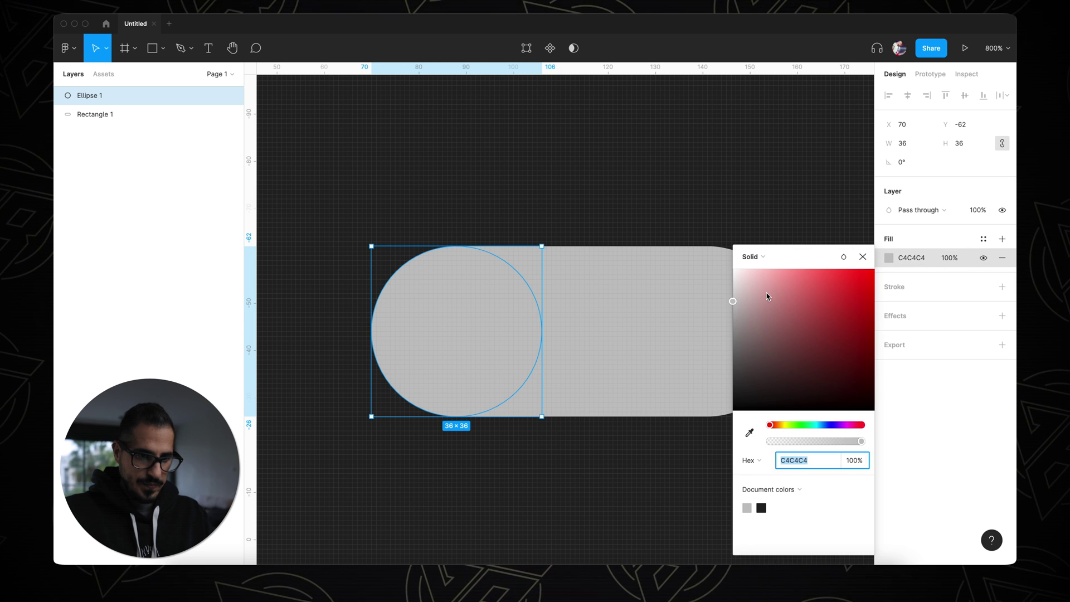
pyautogui.moveTo(767, 296); pyautogui.dragTo(718, 262)
pyautogui.click(863, 256)
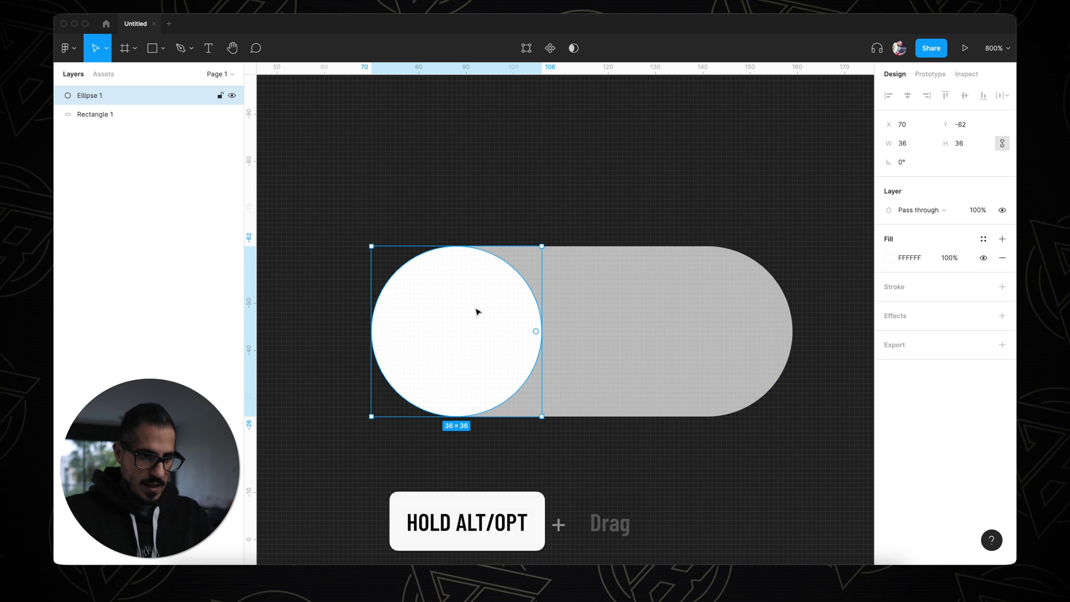
# Use a temporary copy of the circle to set the track's length, then delete the copy.
pyautogui.moveTo(478, 310); pyautogui.dragTo(643, 310)
pyautogui.click(659, 215)
pyautogui.click(742, 289)
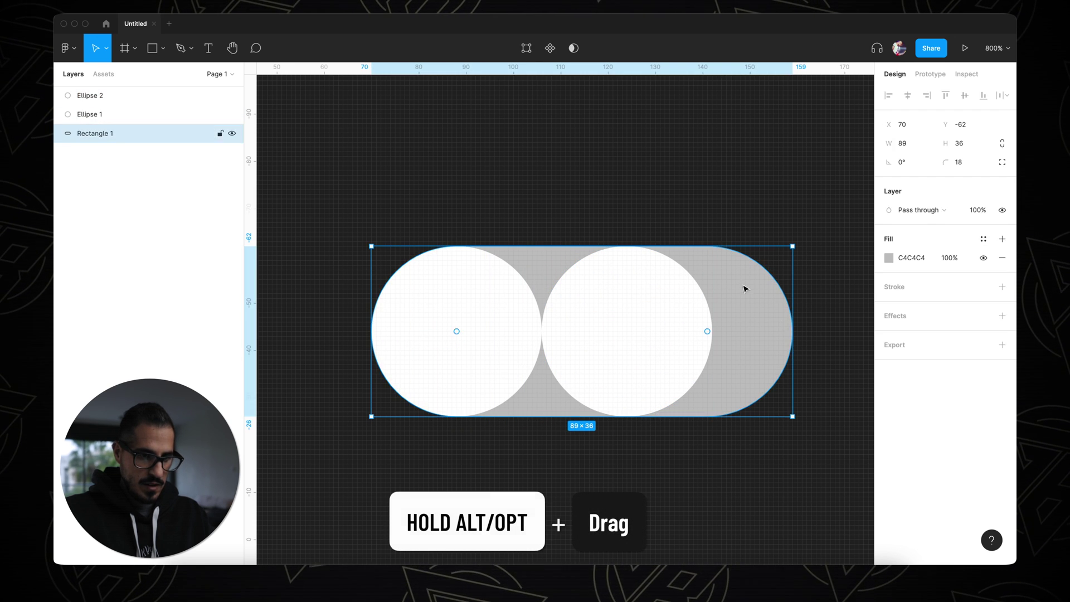
pyautogui.moveTo(792, 323); pyautogui.dragTo(712, 323)
pyautogui.click(743, 282)
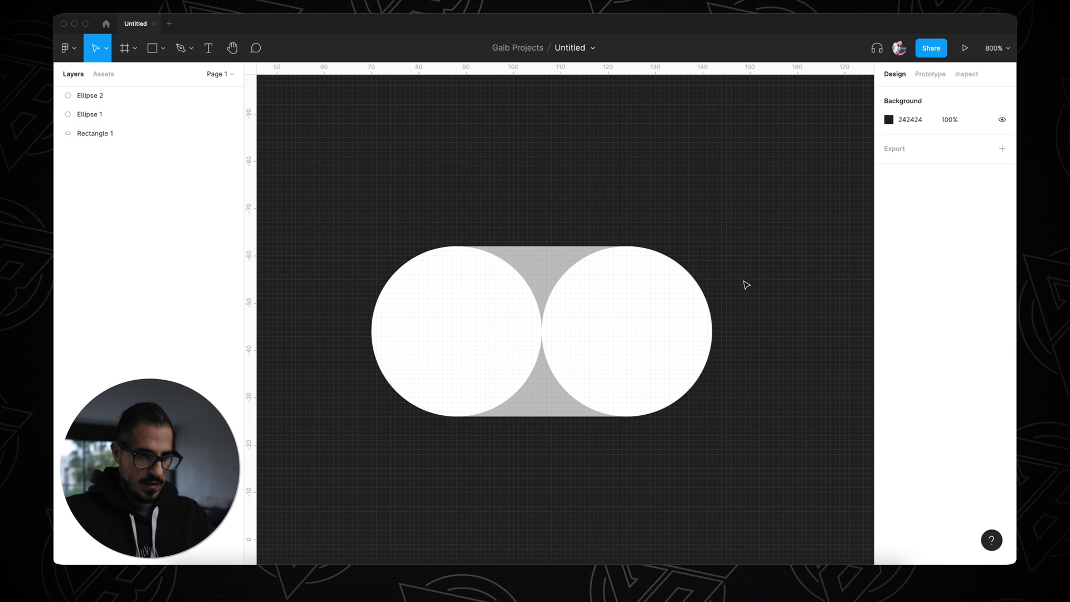
pyautogui.click(676, 314)
pyautogui.press('Delete')
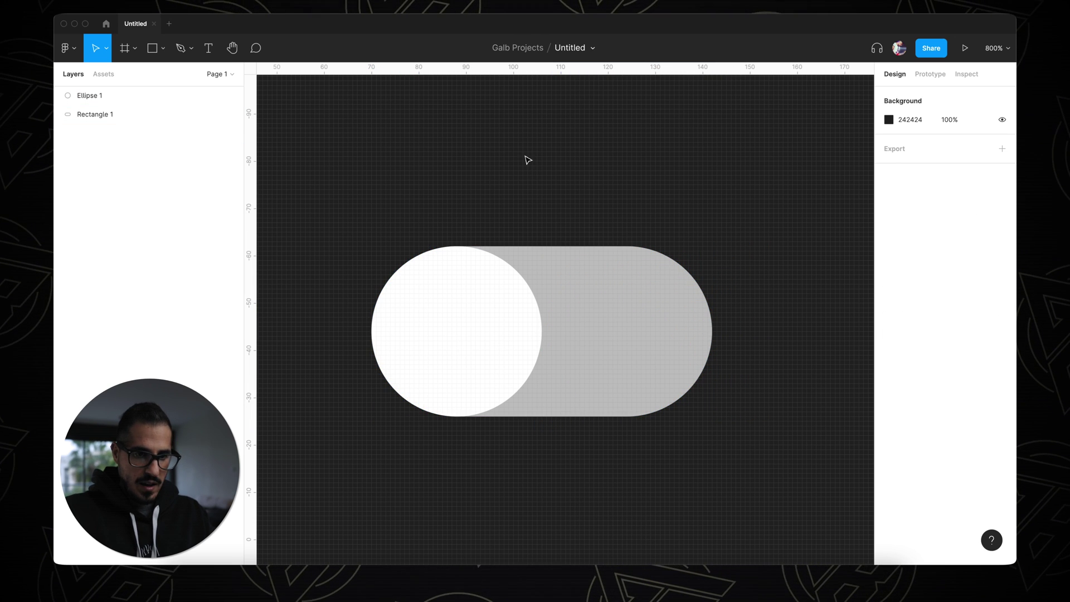
# Give the knob a diagonal linear gradient fill from FFFFFF to light grey EBEBEB.
pyautogui.click(504, 304)
pyautogui.click(889, 257)
pyautogui.click(752, 214)
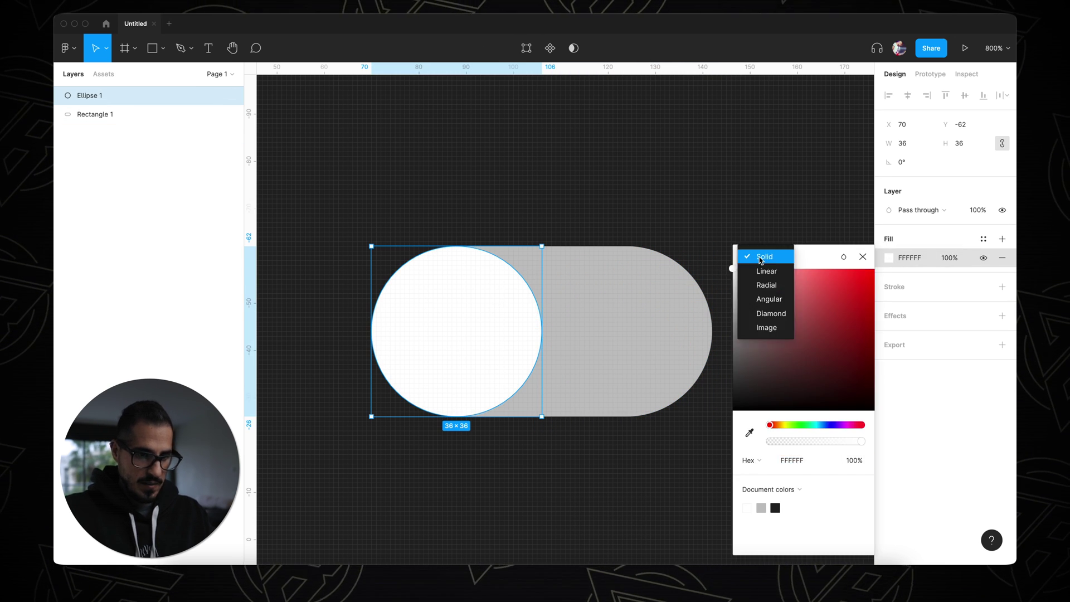
pyautogui.click(765, 269)
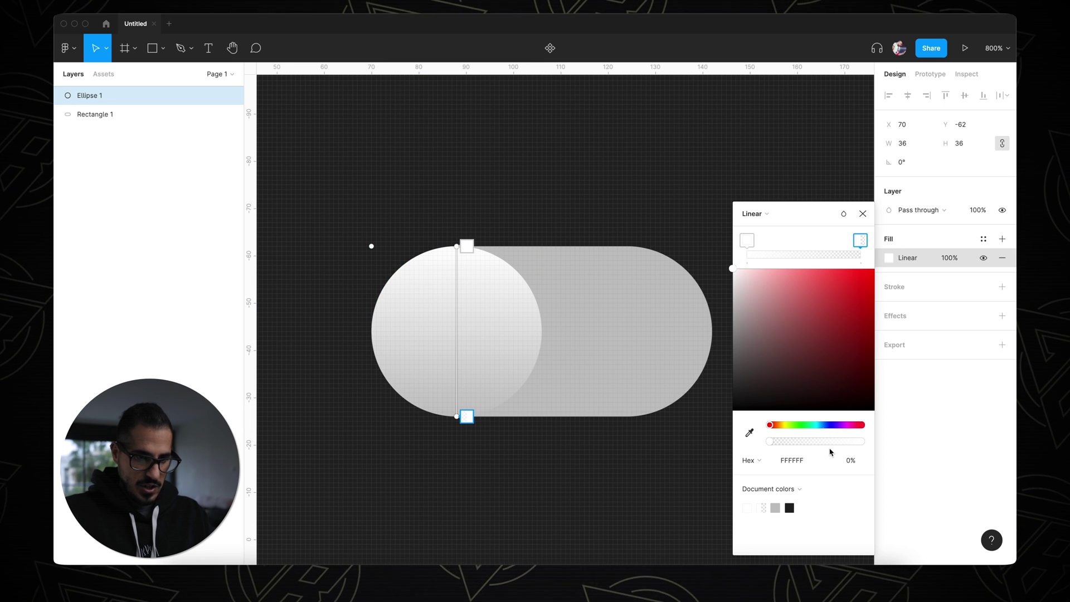
pyautogui.moveTo(831, 443); pyautogui.dragTo(883, 441)
pyautogui.click(747, 241)
pyautogui.click(860, 240)
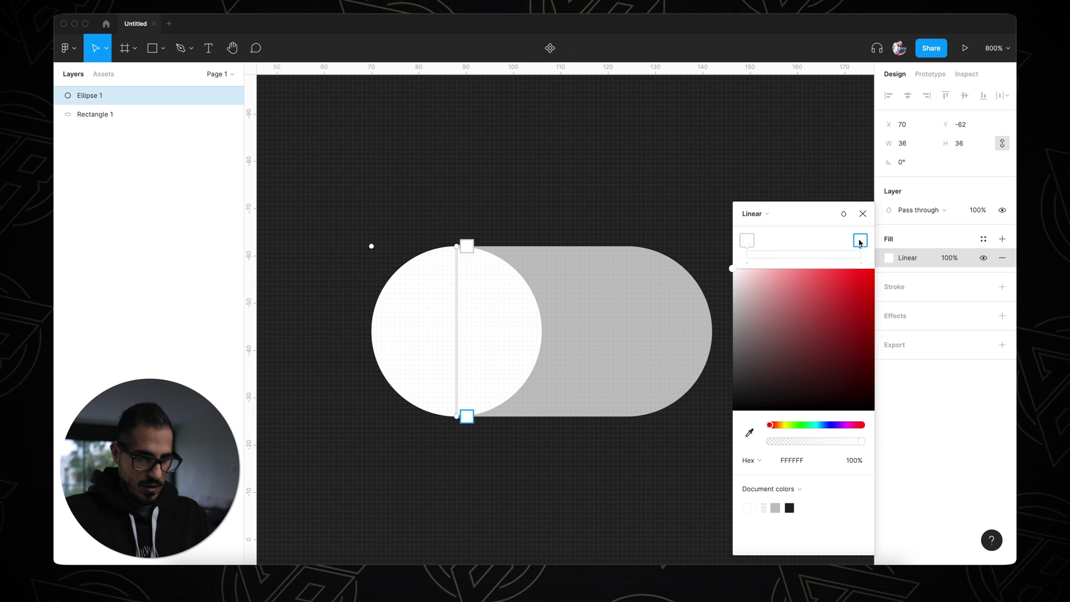
pyautogui.moveTo(732, 269); pyautogui.dragTo(732, 279)
pyautogui.moveTo(459, 249); pyautogui.dragTo(366, 245)
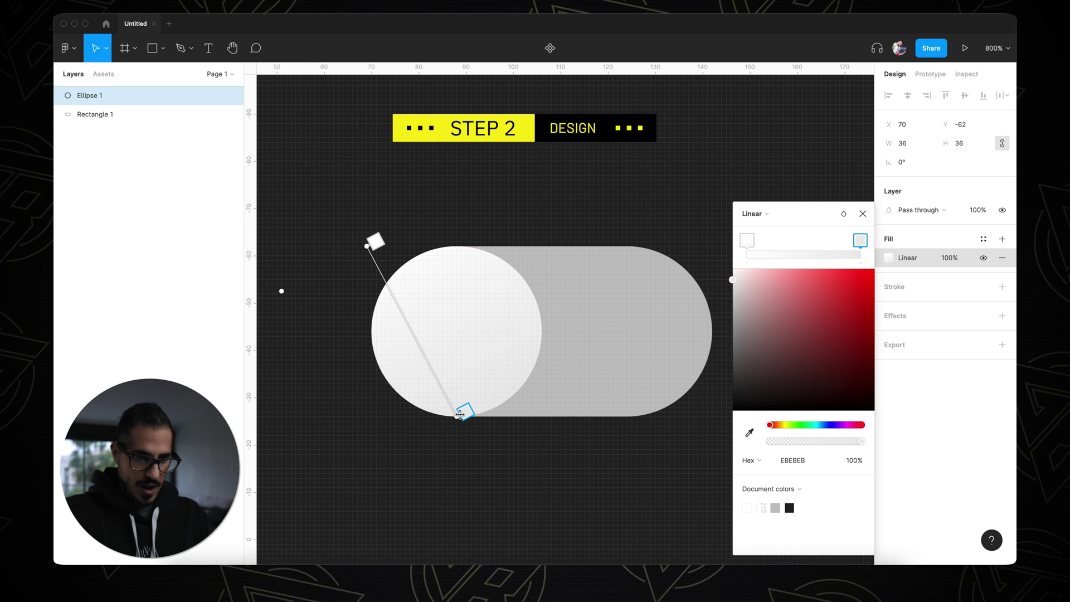
pyautogui.moveTo(465, 412); pyautogui.dragTo(532, 409)
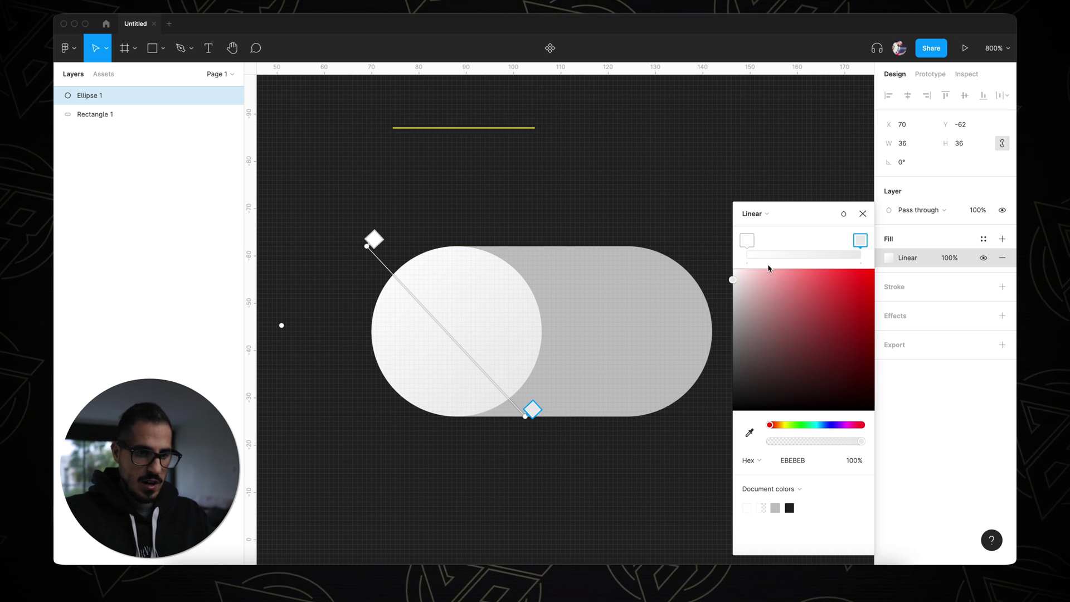
pyautogui.click(746, 240)
# Add a knob stroke with a diagonal linear gradient from white to partly transparent white.
pyautogui.click(1001, 287)
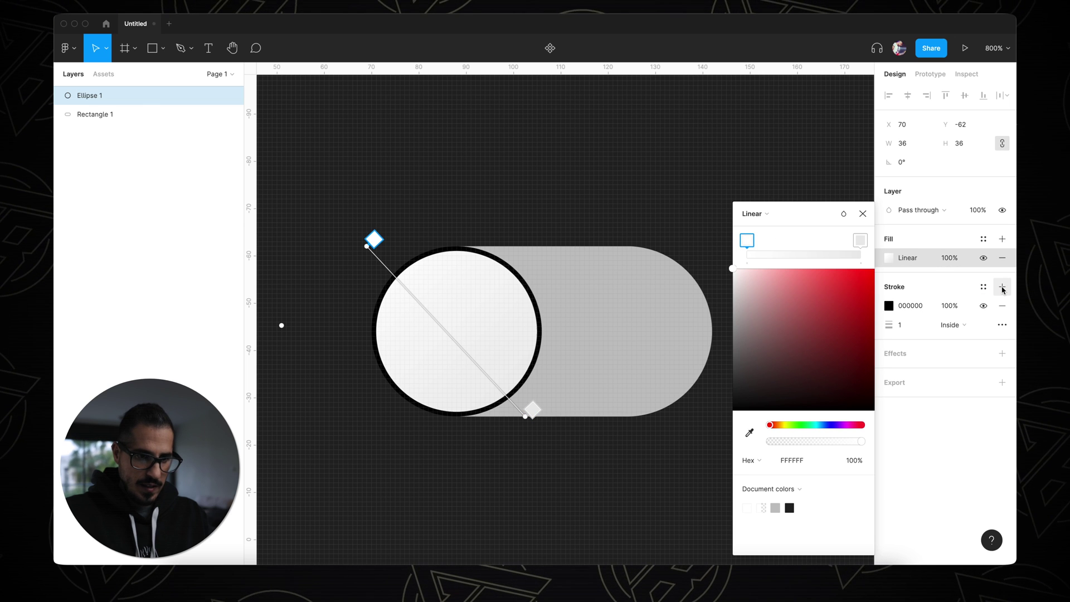
pyautogui.click(733, 288)
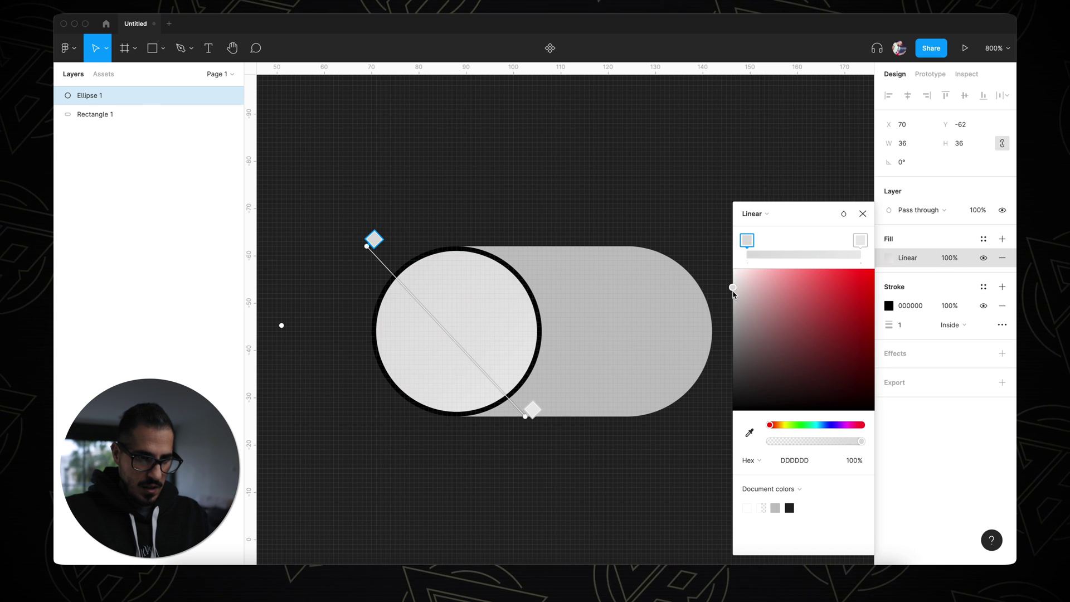
pyautogui.click(889, 306)
pyautogui.click(752, 213)
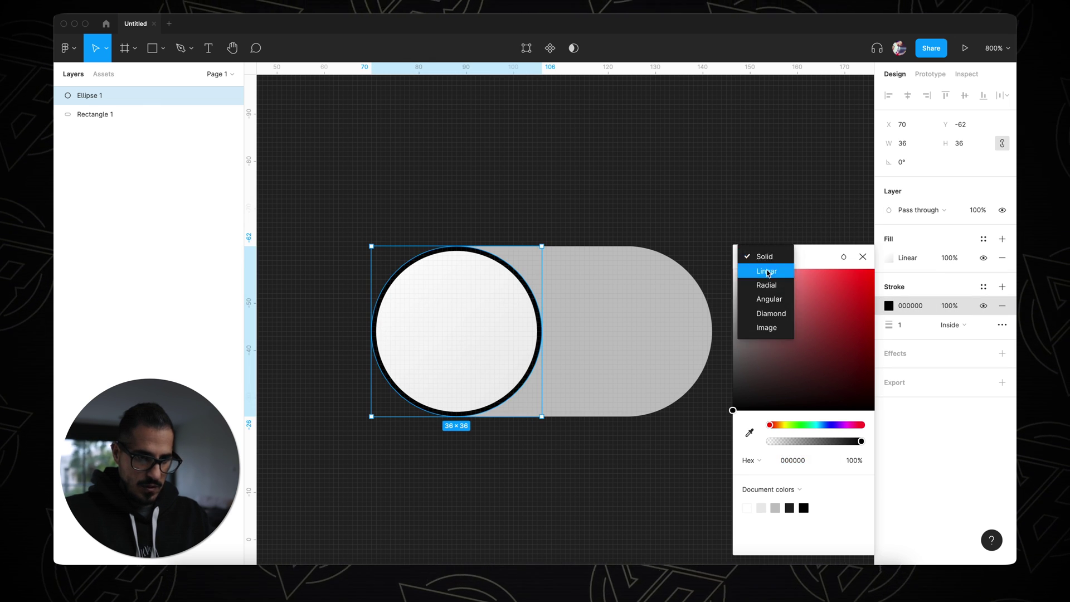
pyautogui.click(746, 272)
pyautogui.moveTo(742, 292); pyautogui.dragTo(592, 217)
pyautogui.click(859, 241)
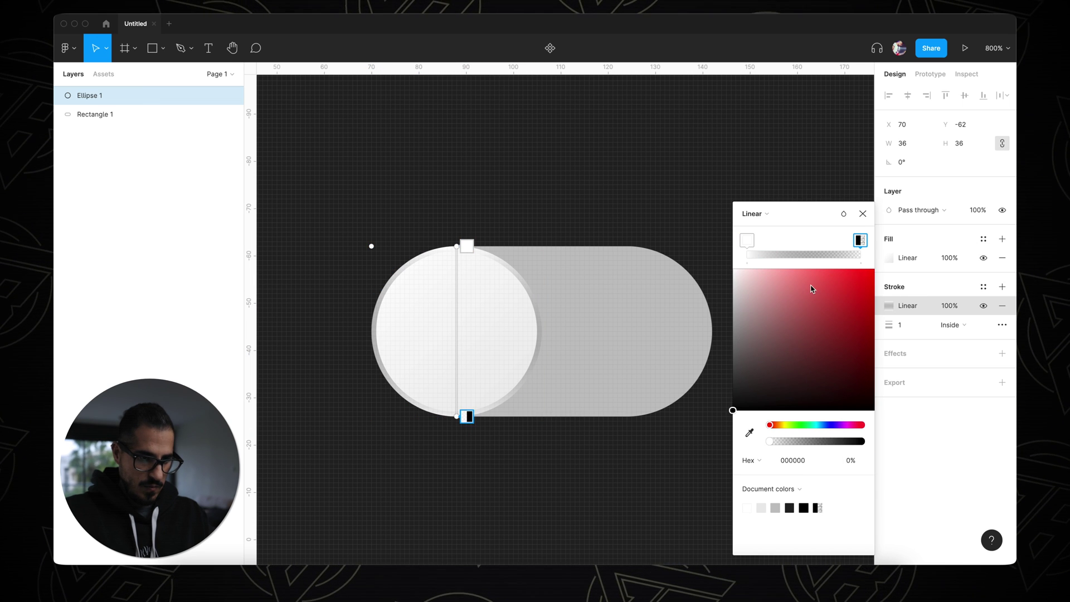
pyautogui.moveTo(860, 442); pyautogui.dragTo(769, 442)
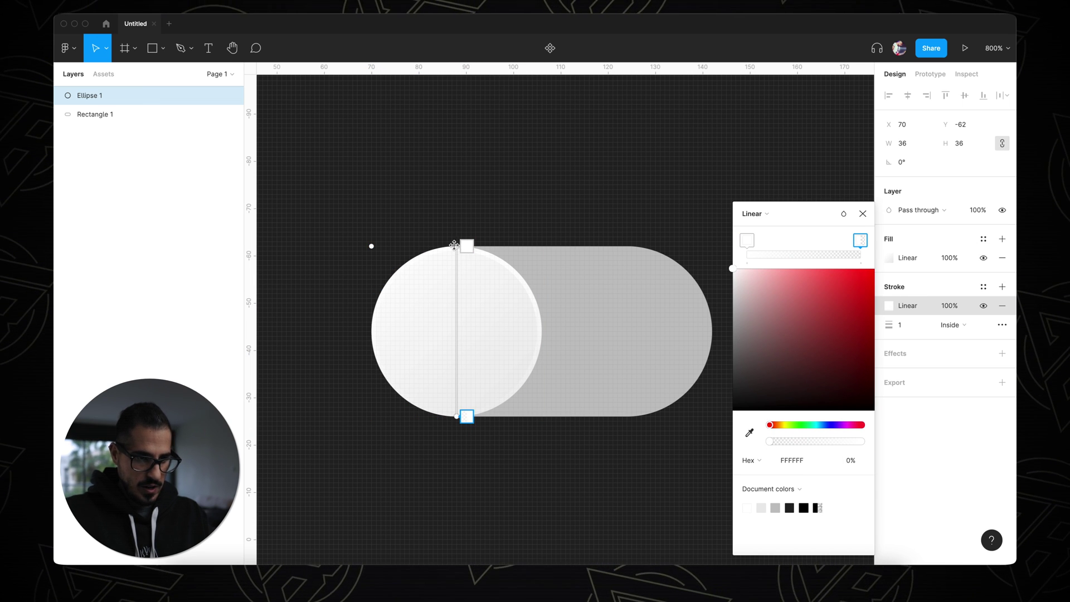
pyautogui.moveTo(454, 244); pyautogui.dragTo(373, 247)
pyautogui.moveTo(457, 415); pyautogui.dragTo(541, 417)
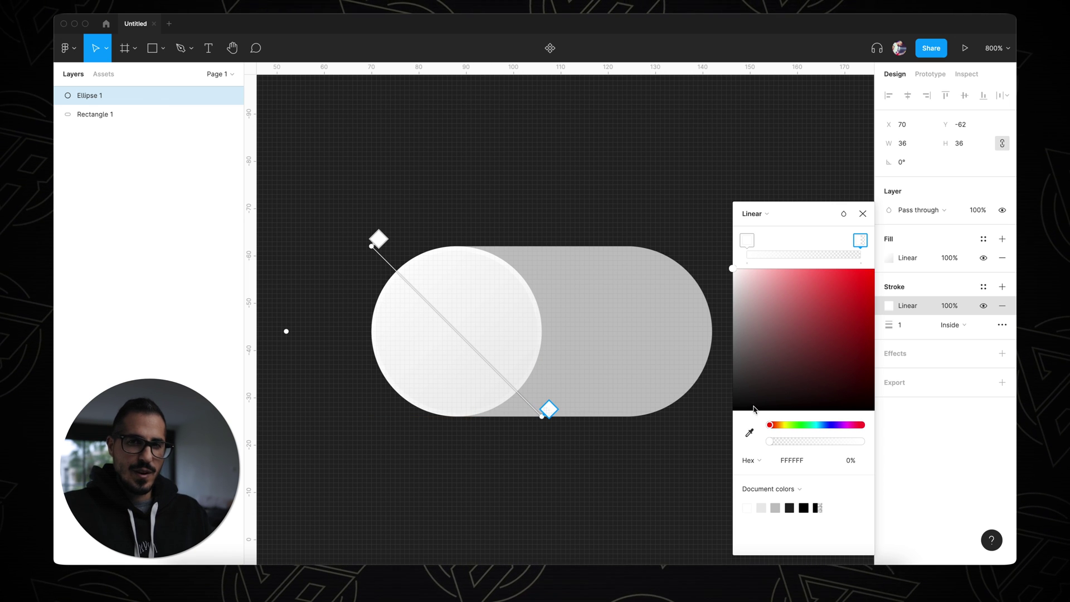
pyautogui.moveTo(769, 441); pyautogui.dragTo(811, 445)
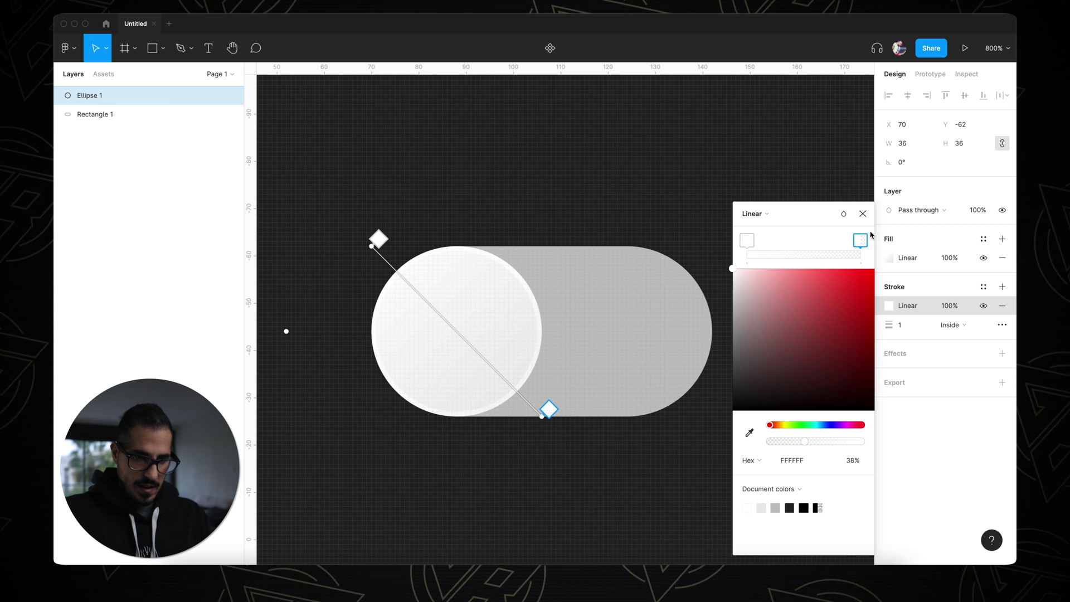
pyautogui.click(863, 214)
pyautogui.click(754, 201)
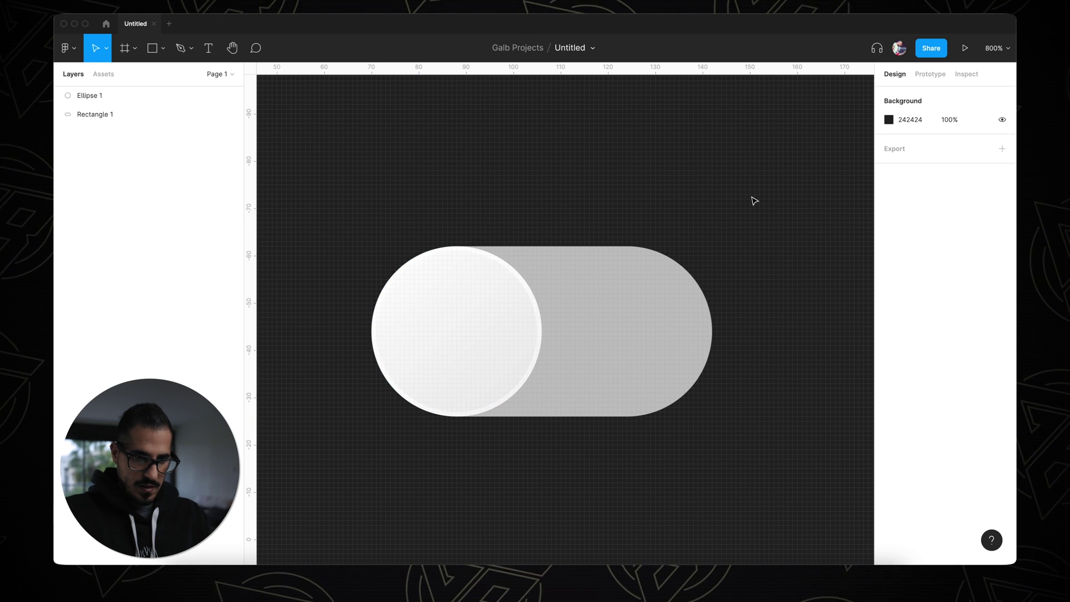
# Give the track an inner shadow with X and Y at -1 and a lower blur.
pyautogui.press('-')
pyautogui.click(489, 317)
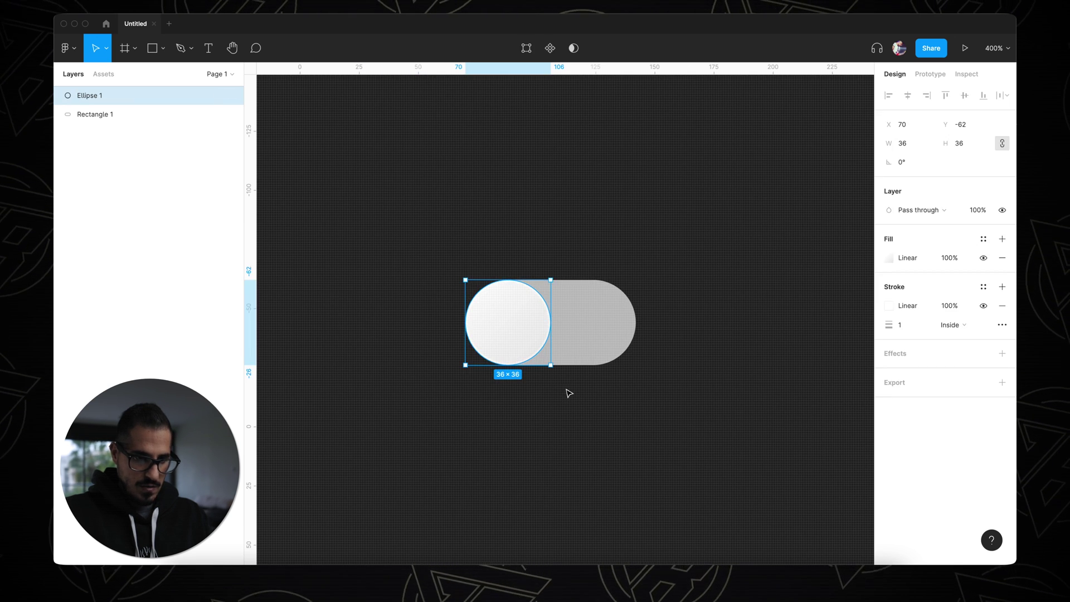
pyautogui.click(605, 351)
pyautogui.press('=')
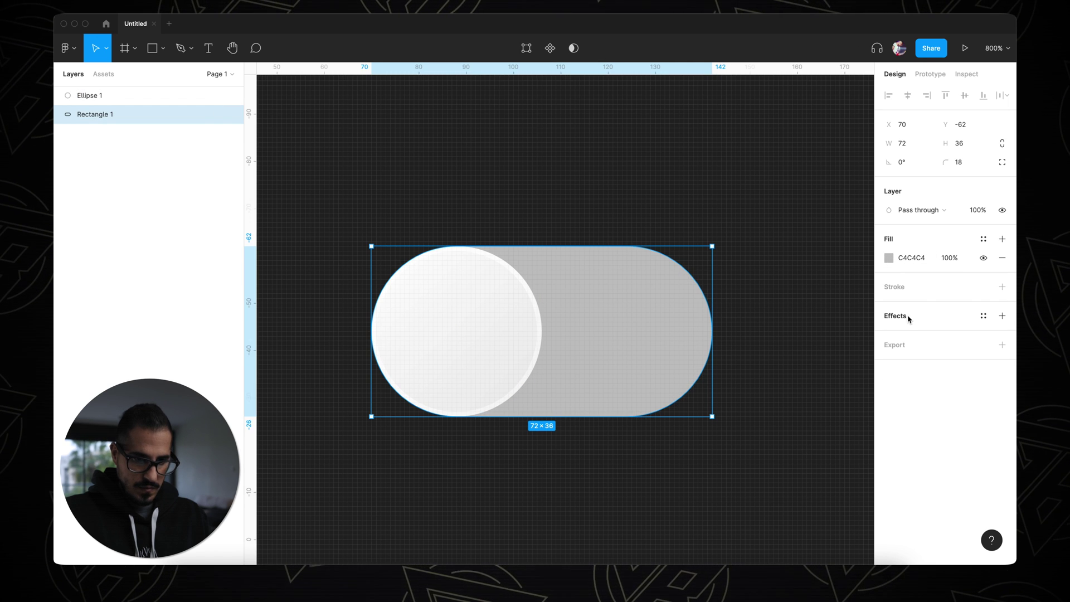
pyautogui.click(1003, 315)
pyautogui.click(941, 335)
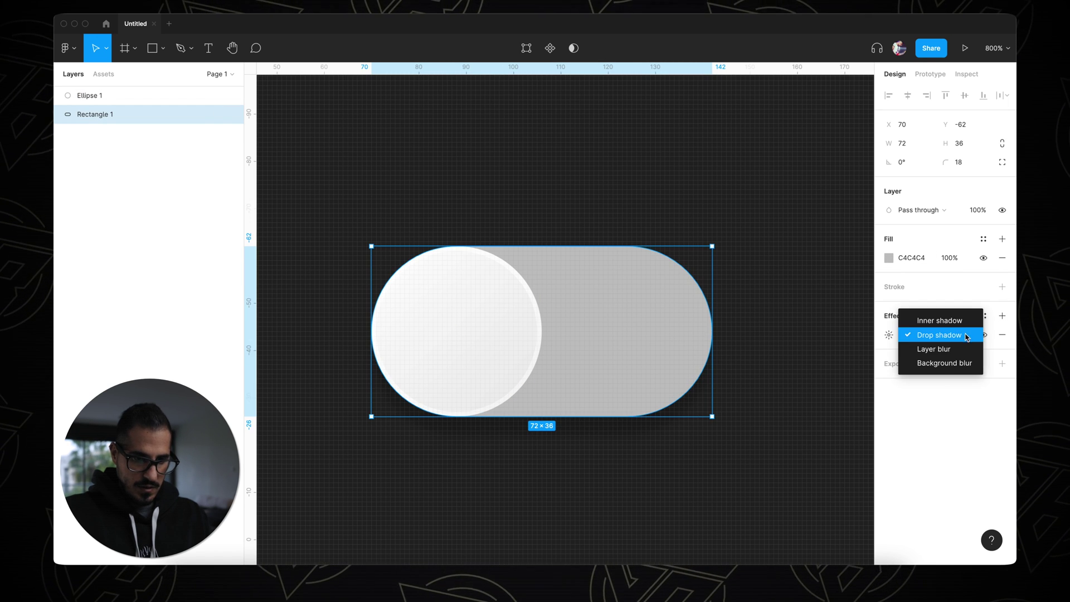
pyautogui.click(946, 322)
pyautogui.click(888, 335)
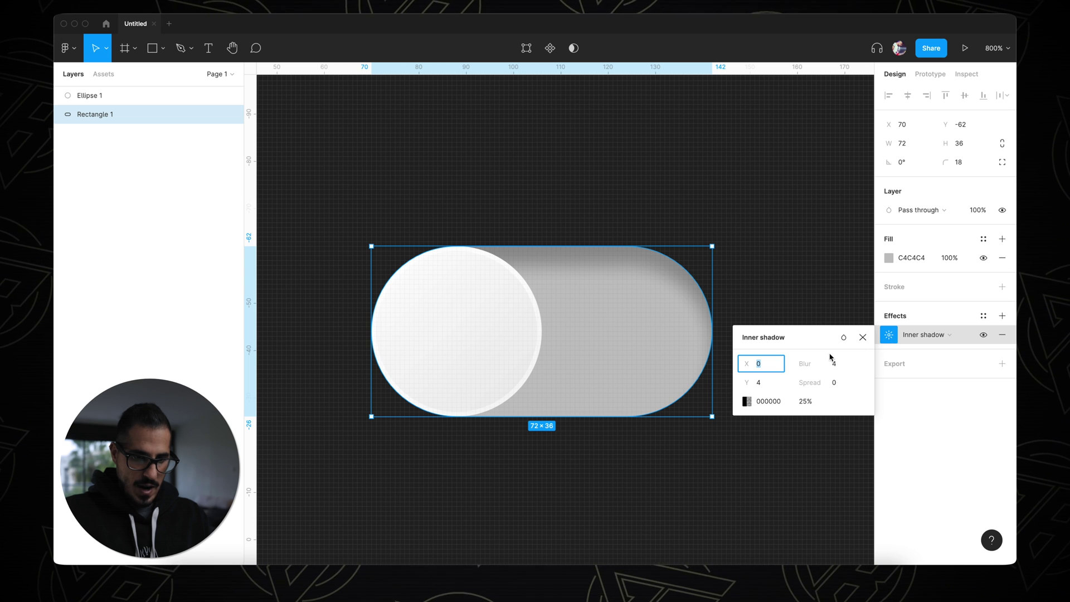
pyautogui.click(774, 383)
pyautogui.press('Down')
pyautogui.press('Down')
pyautogui.press('Down')
pyautogui.press('Down')
pyautogui.press('Down')
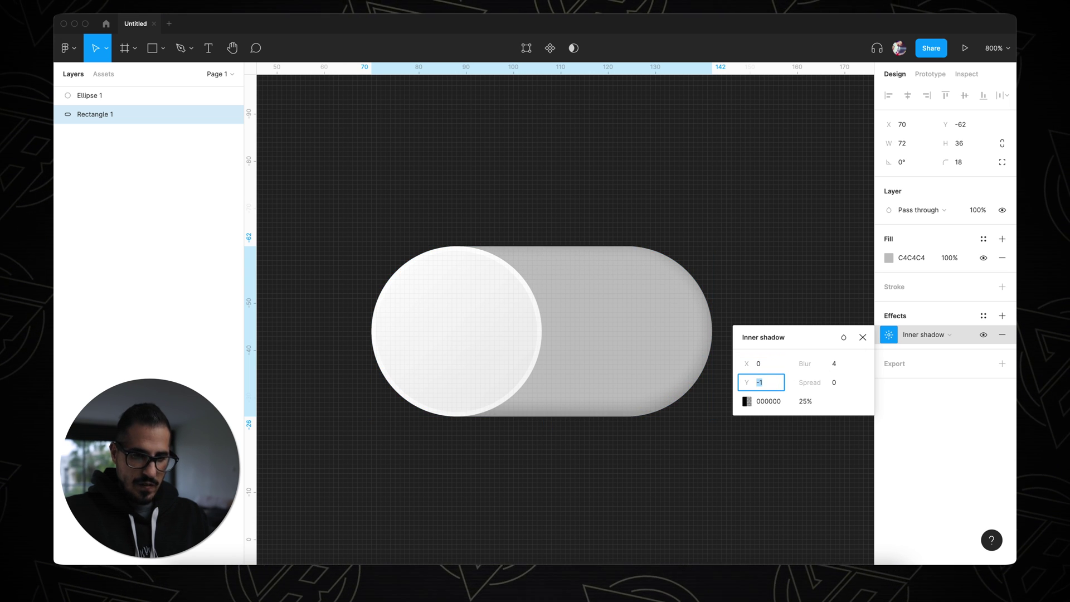
pyautogui.moveTo(795, 368); pyautogui.dragTo(794, 369)
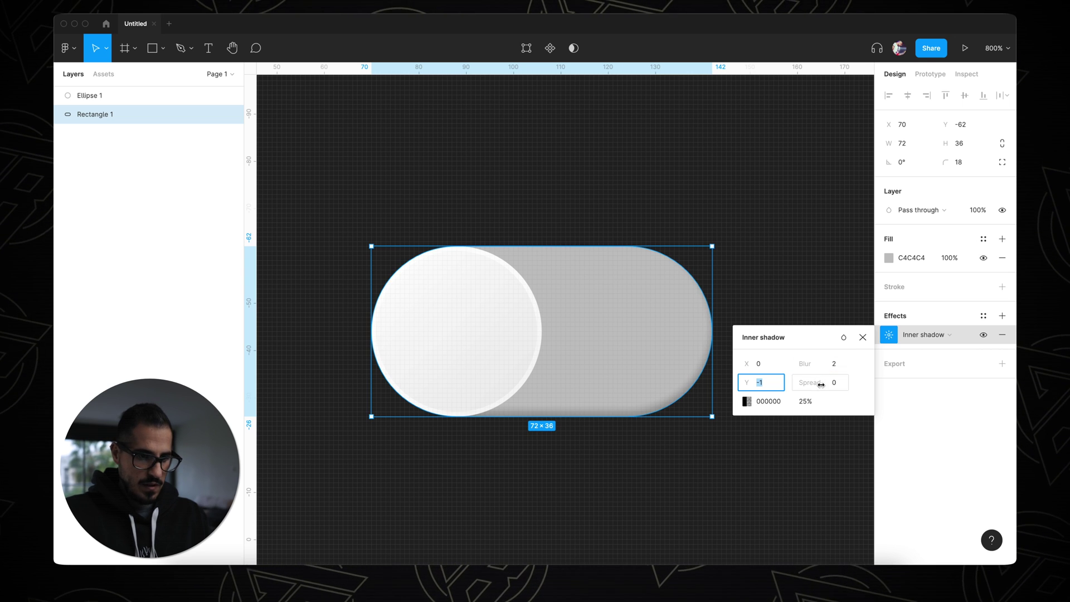
pyautogui.click(768, 364)
pyautogui.press('Down')
pyautogui.click(757, 265)
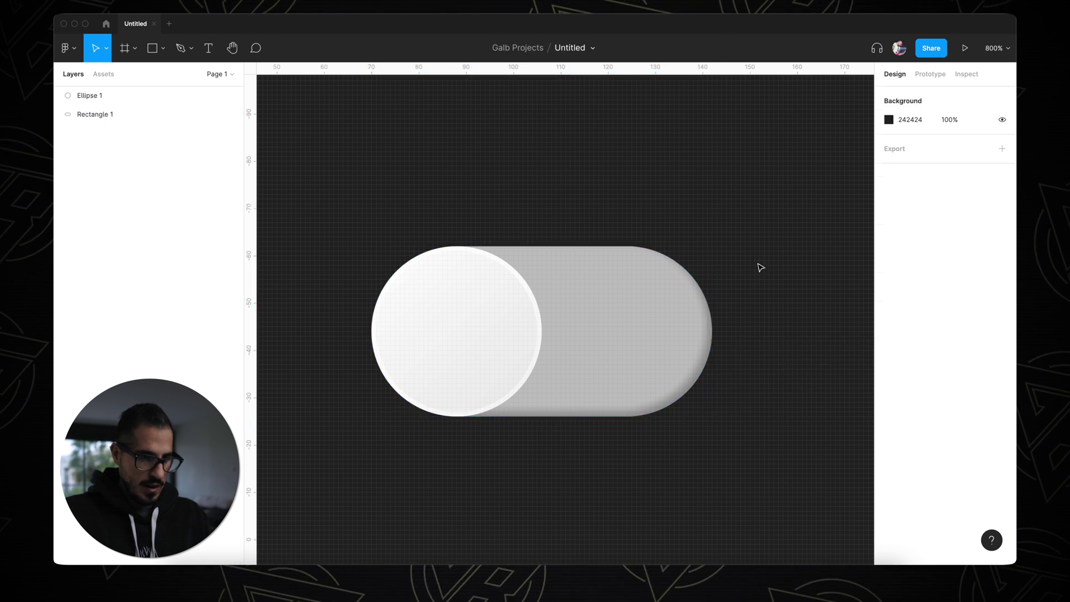
# Give the knob a drop shadow with offset 4/4 and blur 24.
pyautogui.click(526, 295)
pyautogui.click(1001, 354)
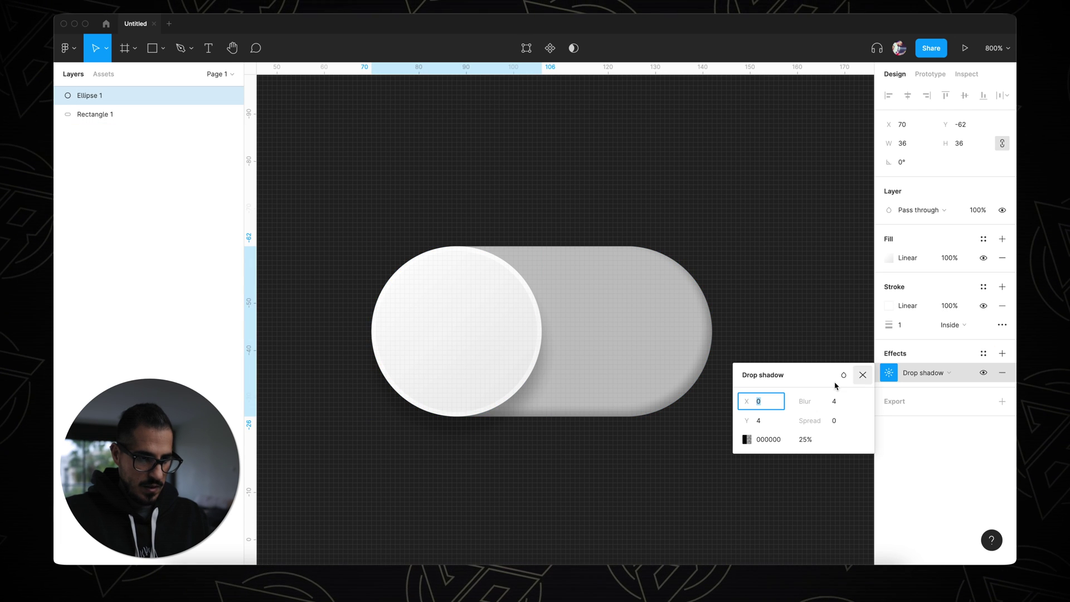
pyautogui.press('Tab')
pyautogui.write('2')
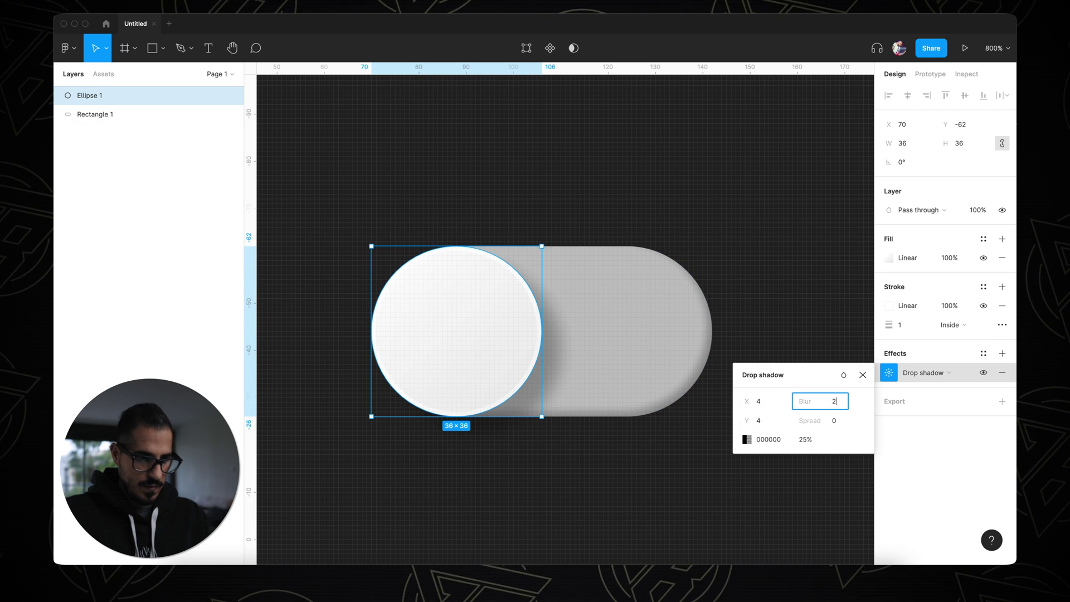
pyautogui.write('4')
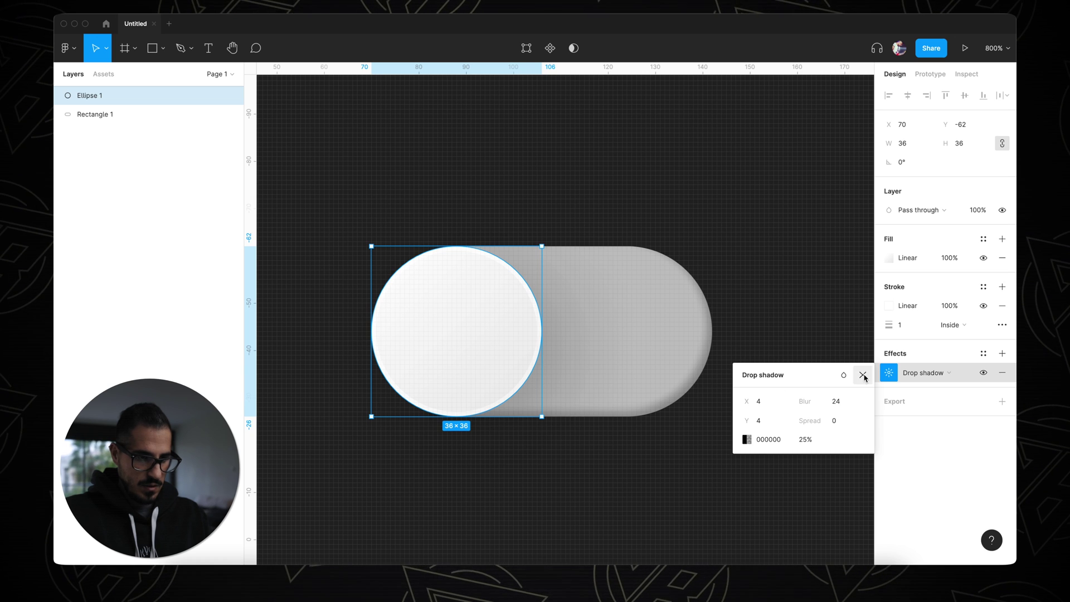
pyautogui.click(863, 375)
pyautogui.click(811, 336)
pyautogui.press('-')
pyautogui.press('+')
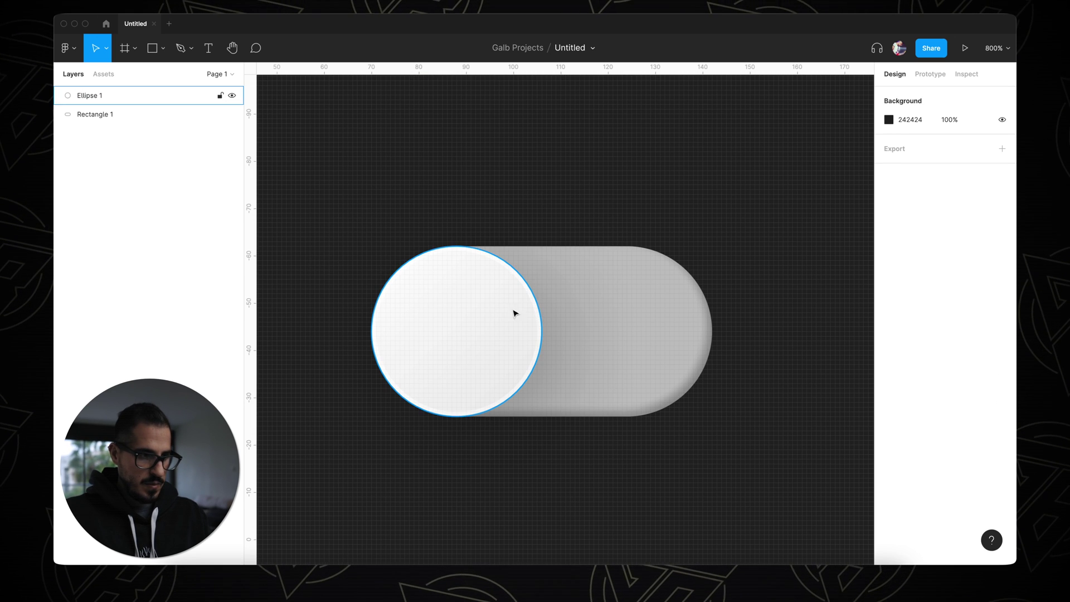
pyautogui.click(504, 312)
# Make the knob and track into one component and rename it 'Toggle'.
pyautogui.keyDown('shift'); pyautogui.click(586, 301); pyautogui.keyUp('shift')
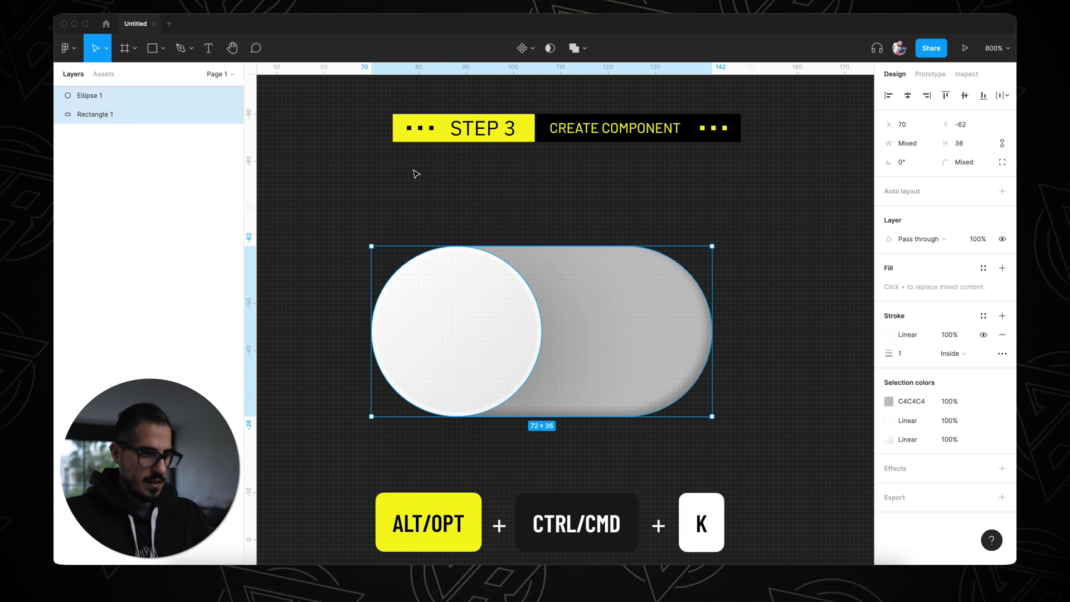
pyautogui.hotkey('ctrl', 'alt', 'k')
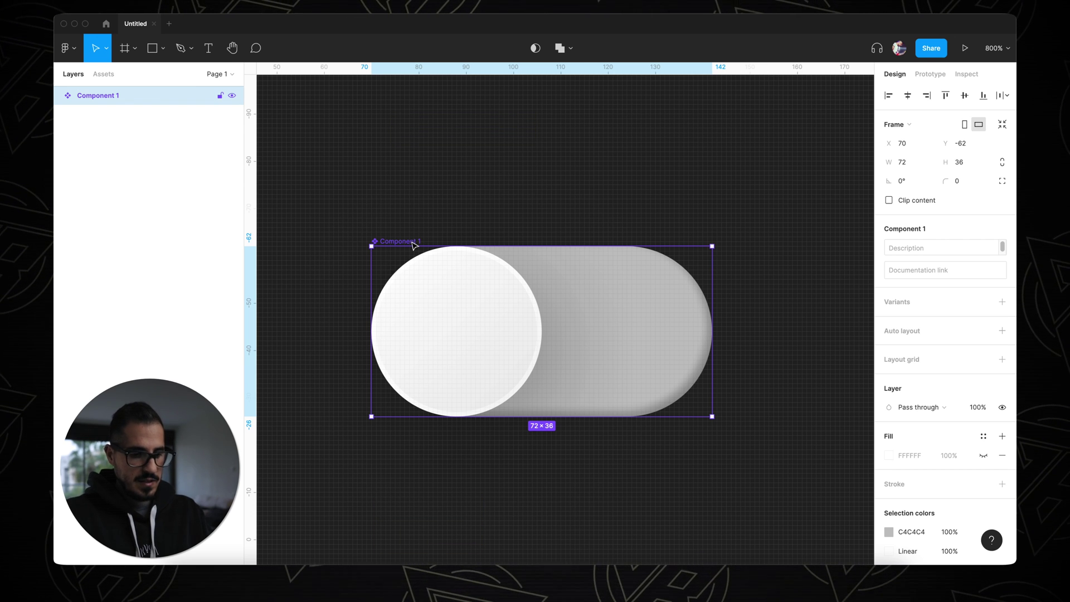
pyautogui.doubleClick(413, 241)
pyautogui.write('Toggle')
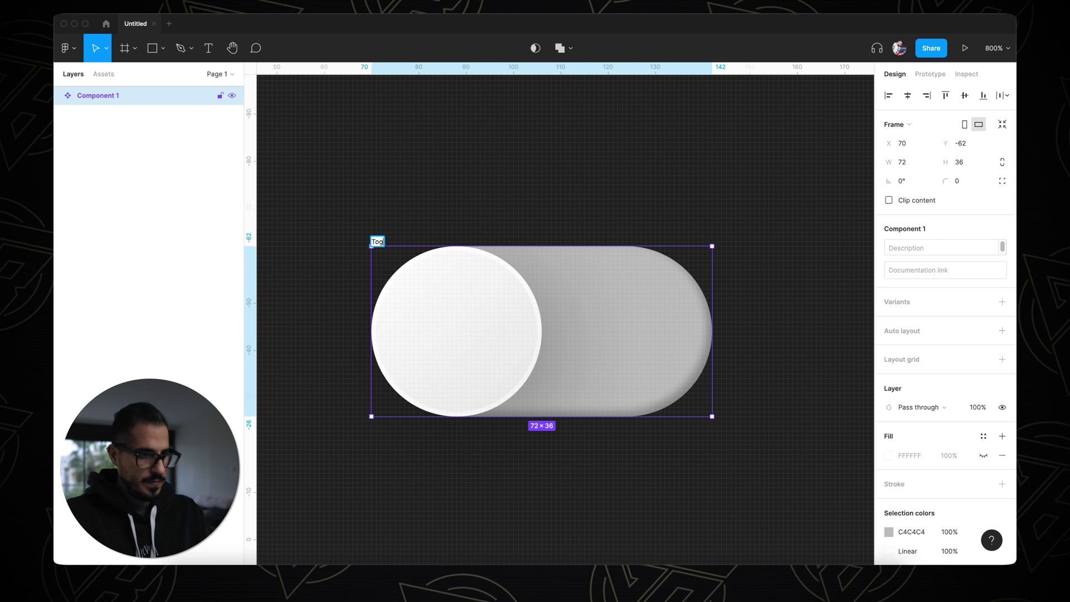
pyautogui.press('Return')
pyautogui.click(577, 171)
pyautogui.press('-')
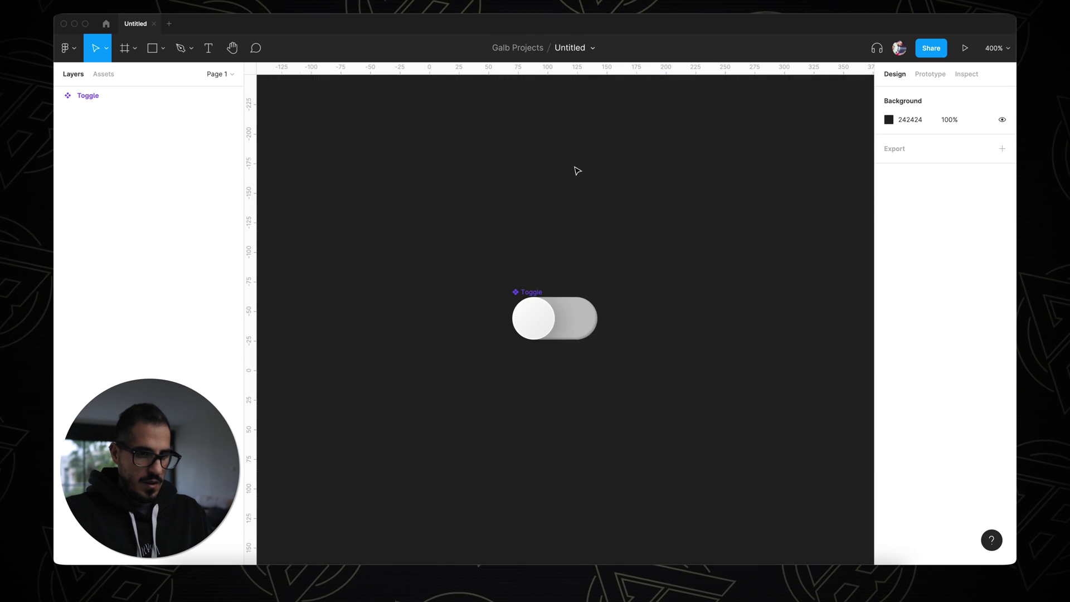
# Add a second variant to Toggle and name the two variants Off and On.
pyautogui.hscroll(1, 577, 171)
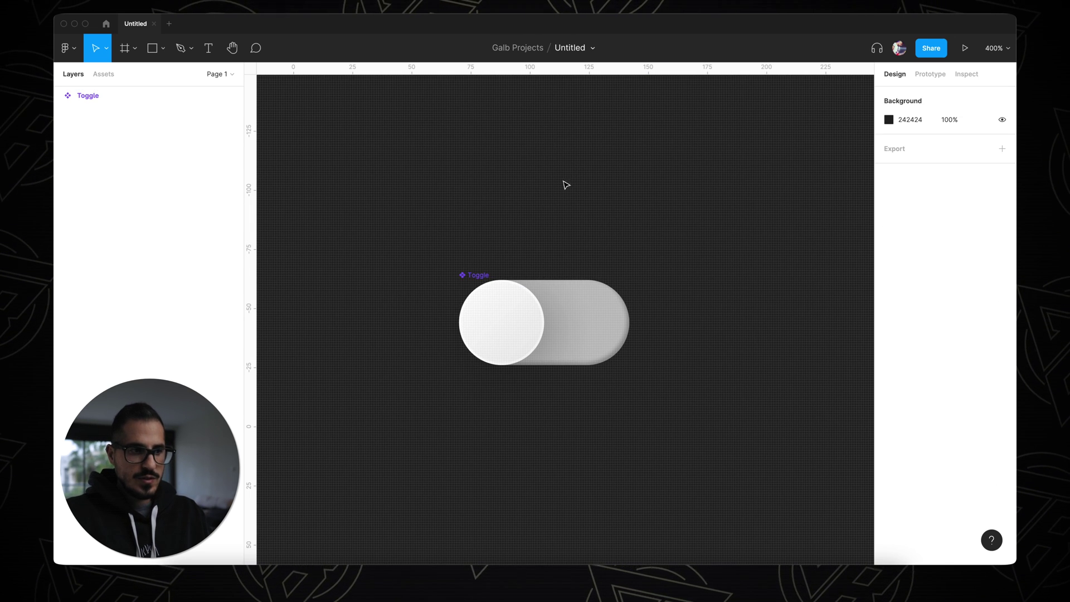
pyautogui.click(484, 275)
pyautogui.click(1001, 303)
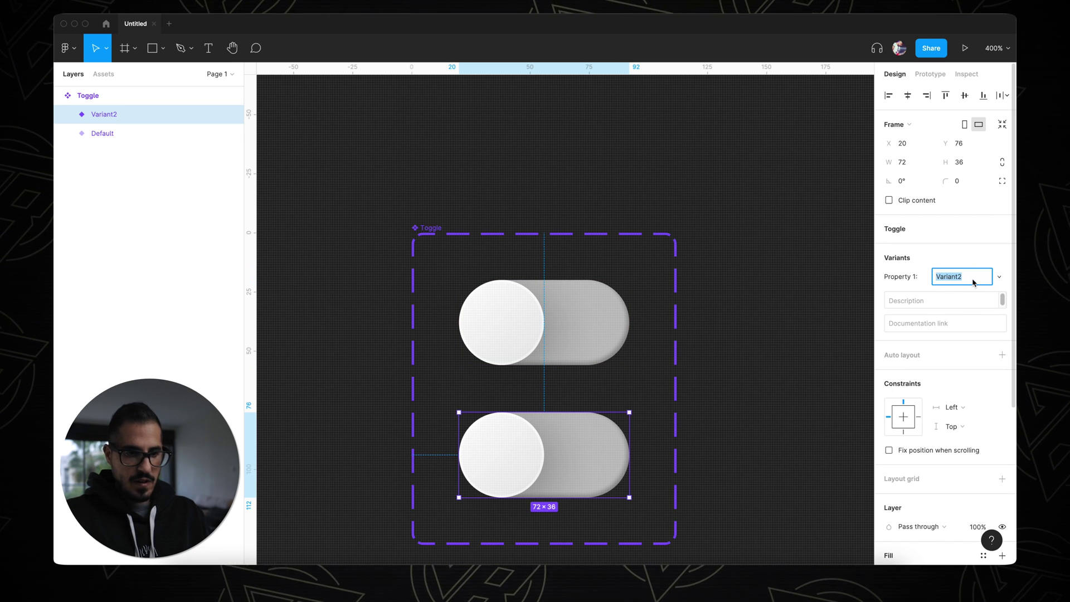
pyautogui.write('Off')
pyautogui.press('Tab')
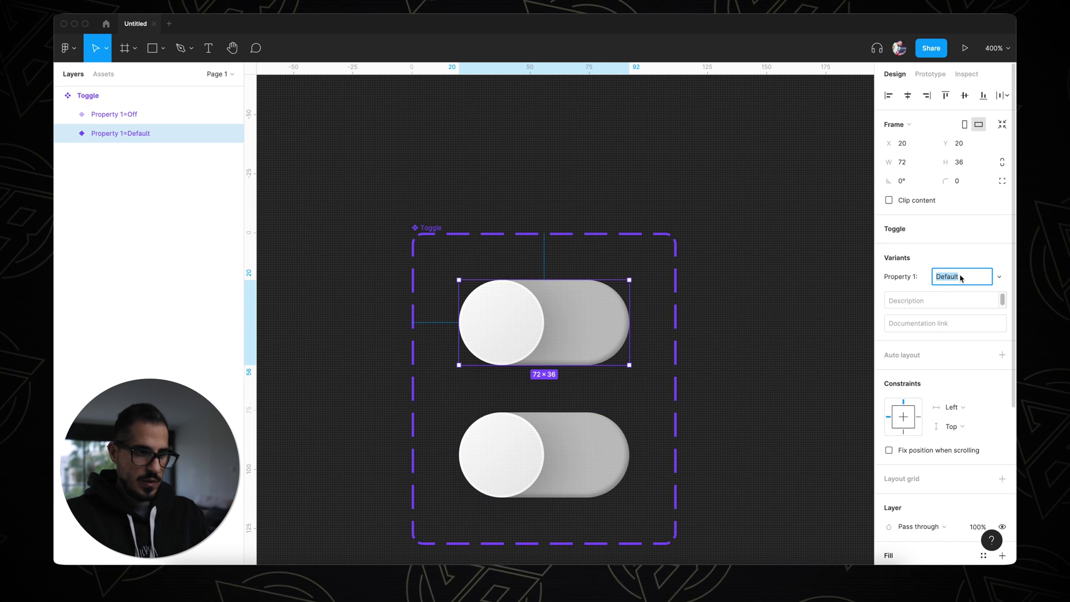
pyautogui.write('On')
pyautogui.press('Escape')
pyautogui.doubleClick(518, 318)
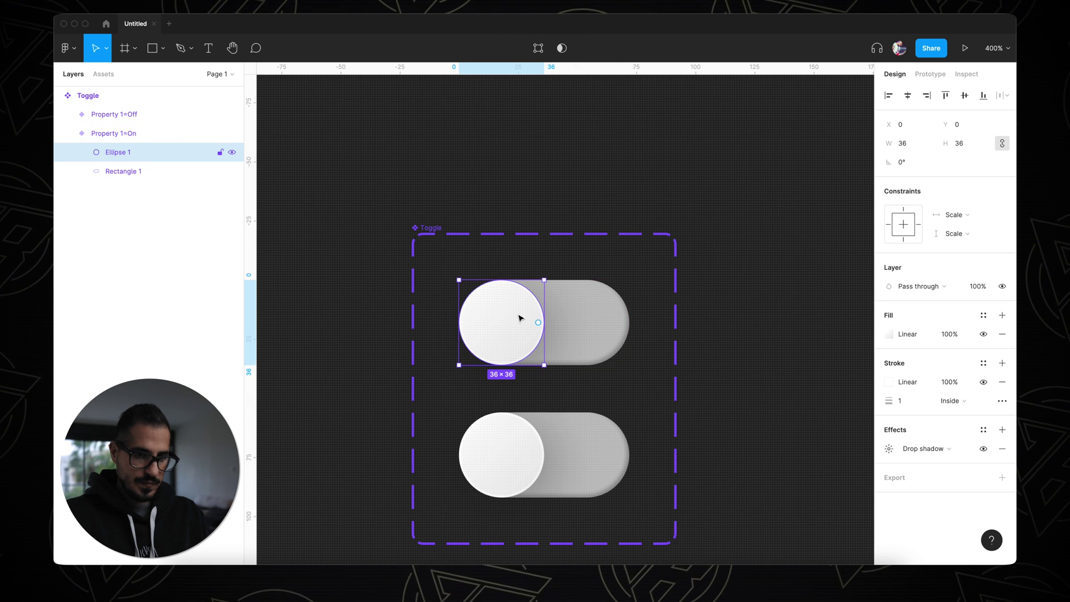
pyautogui.click(627, 348)
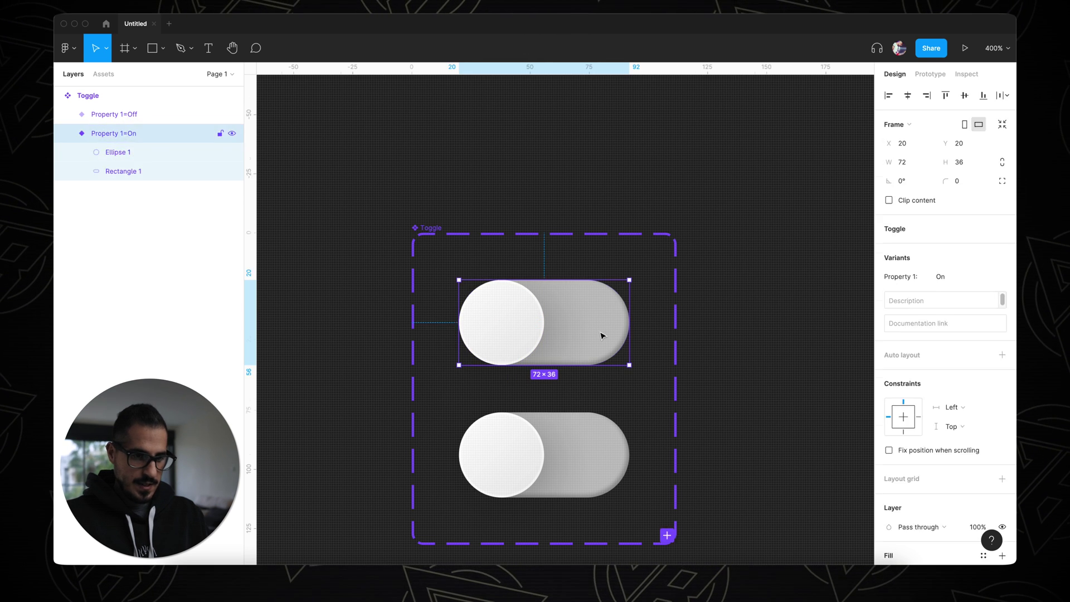
pyautogui.click(610, 335)
# Change the On variant's track fill to bright blue 2496FF.
pyautogui.click(888, 334)
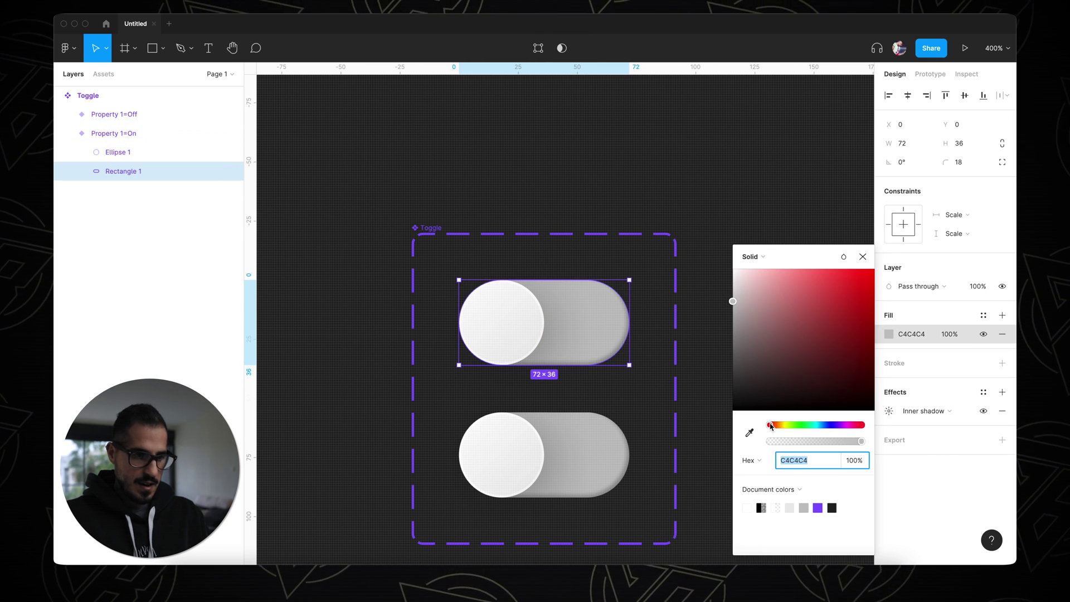
pyautogui.moveTo(770, 426); pyautogui.dragTo(820, 424)
pyautogui.moveTo(845, 272); pyautogui.dragTo(865, 286)
pyautogui.moveTo(821, 426); pyautogui.dragTo(824, 425)
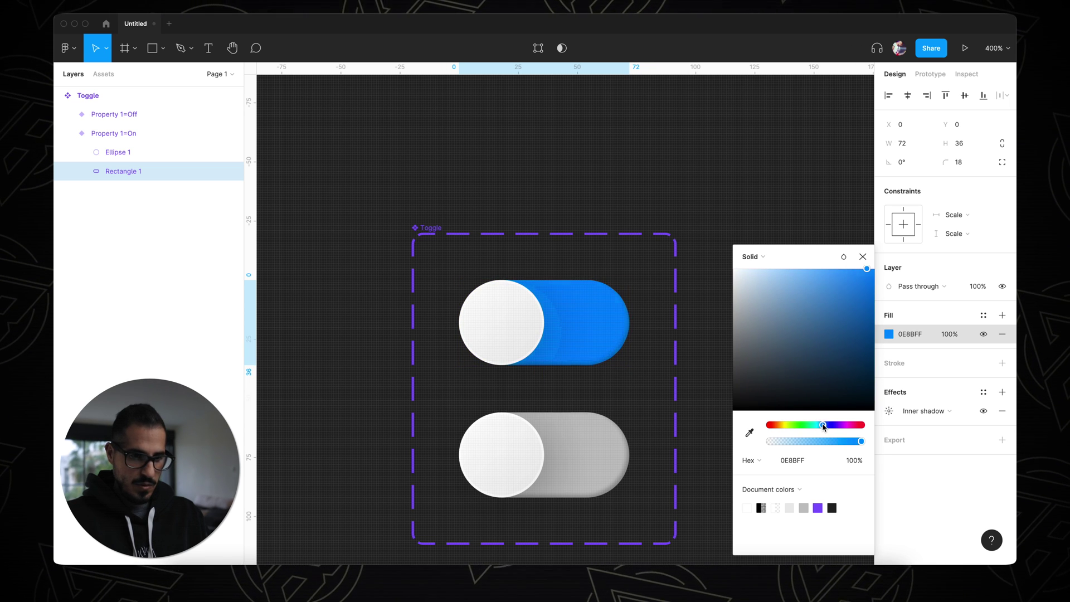
pyautogui.hotkey('ctrl', '=')
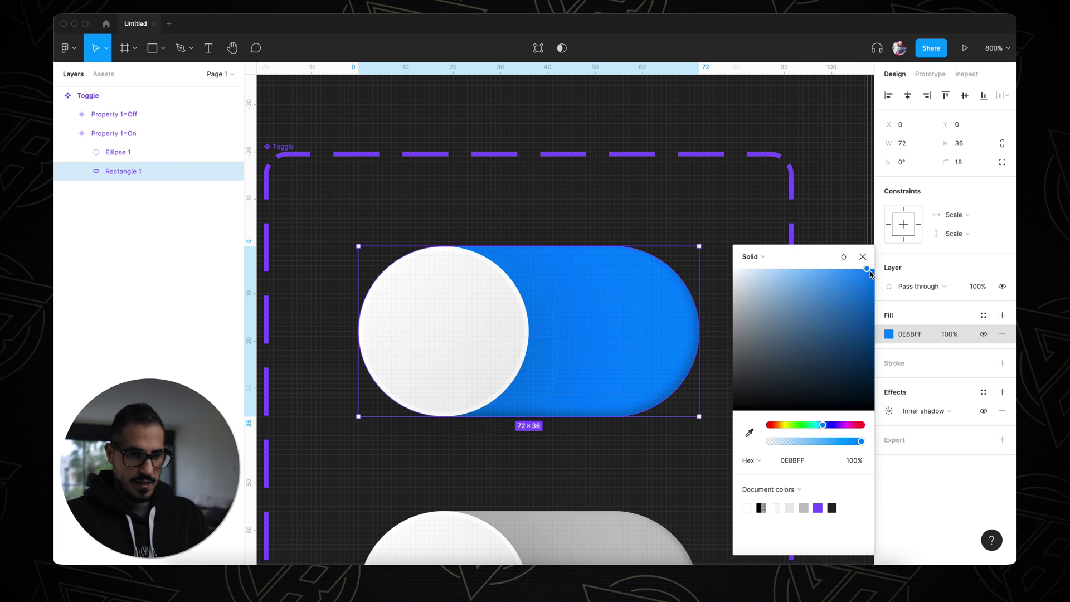
pyautogui.moveTo(865, 268); pyautogui.dragTo(855, 273)
pyautogui.scroll(-4, 680, 406)
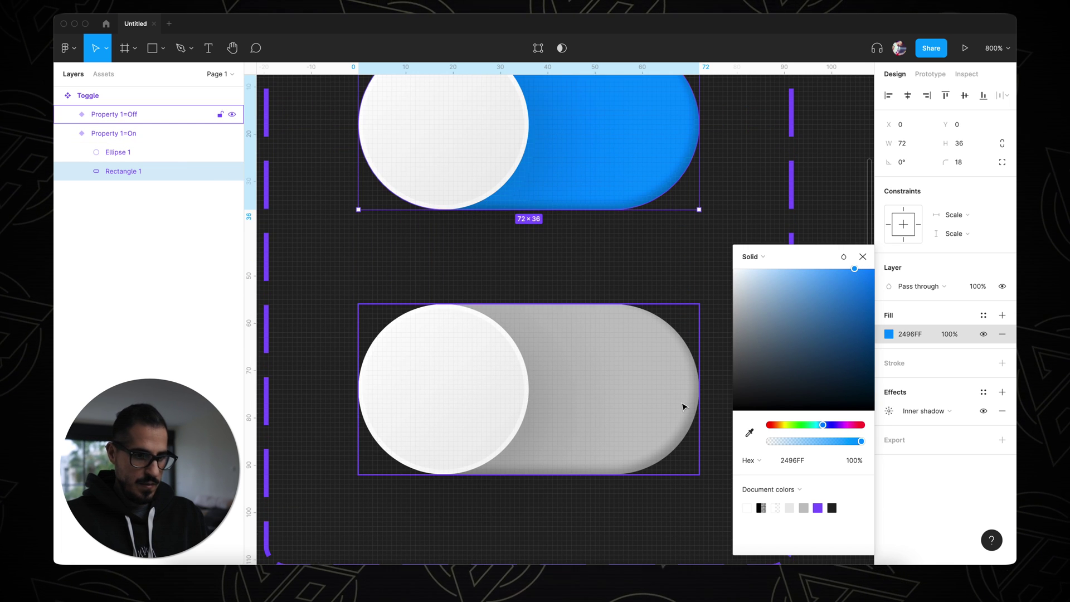
# Move the Off variant's knob to the right end and darken its track to B6B6B6.
pyautogui.click(452, 377)
pyautogui.moveTo(451, 377); pyautogui.dragTo(623, 382)
pyautogui.click(443, 376)
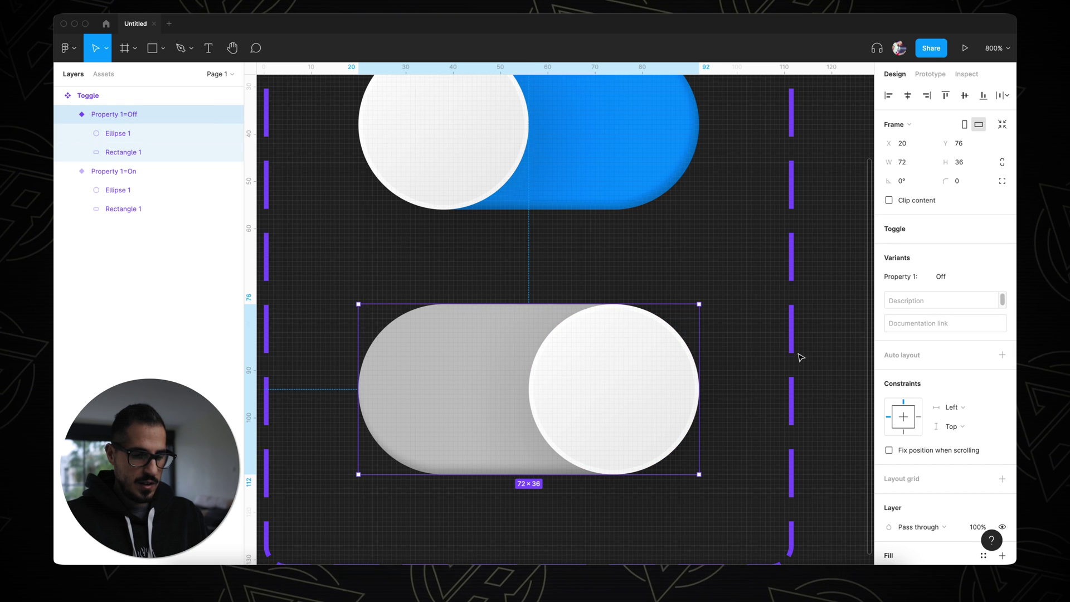
pyautogui.click(397, 350)
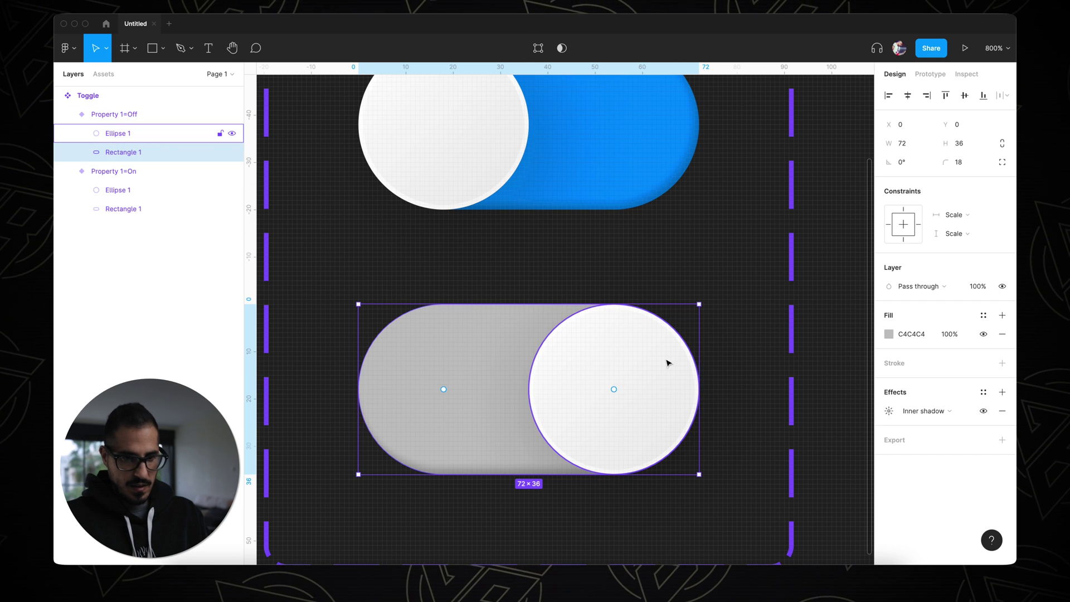
pyautogui.click(889, 411)
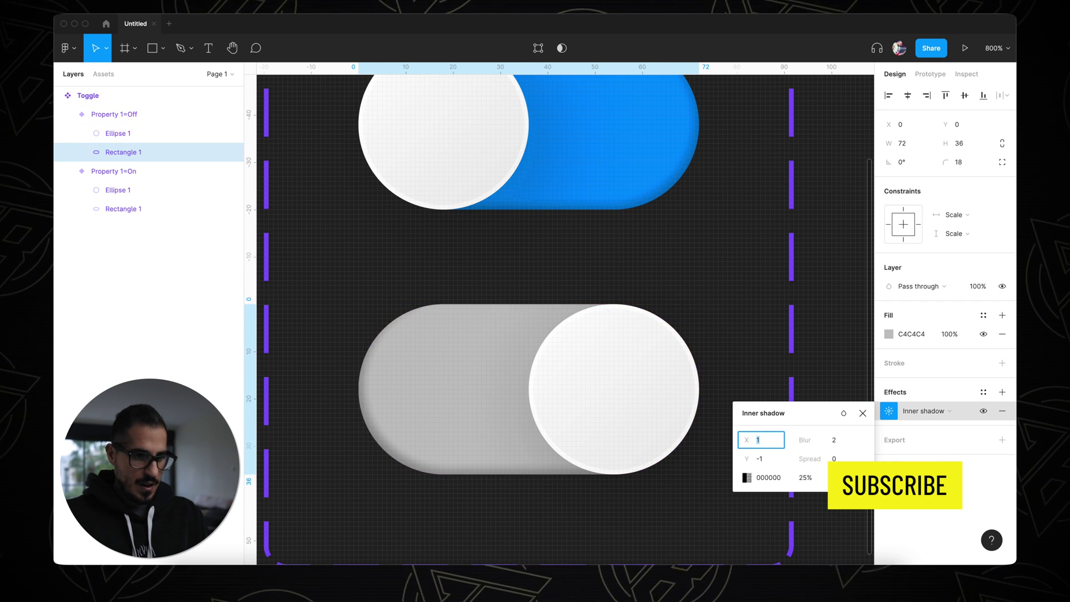
pyautogui.click(862, 412)
pyautogui.click(889, 333)
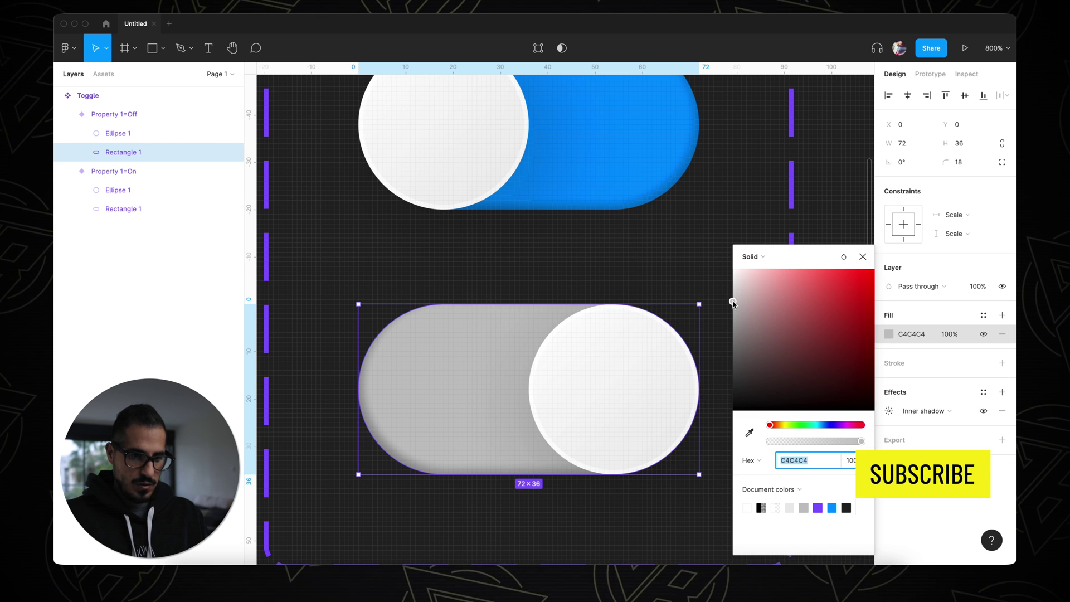
pyautogui.moveTo(733, 304); pyautogui.dragTo(728, 306)
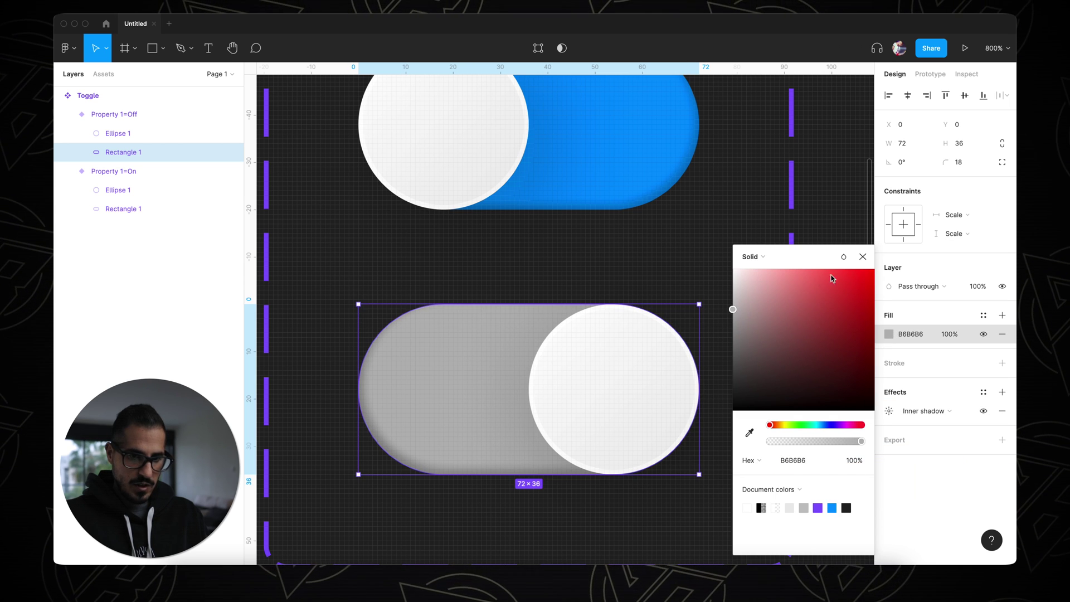
pyautogui.click(863, 257)
pyautogui.click(783, 275)
pyautogui.scroll(-5, 783, 275)
pyautogui.hscroll(3, 746, 264)
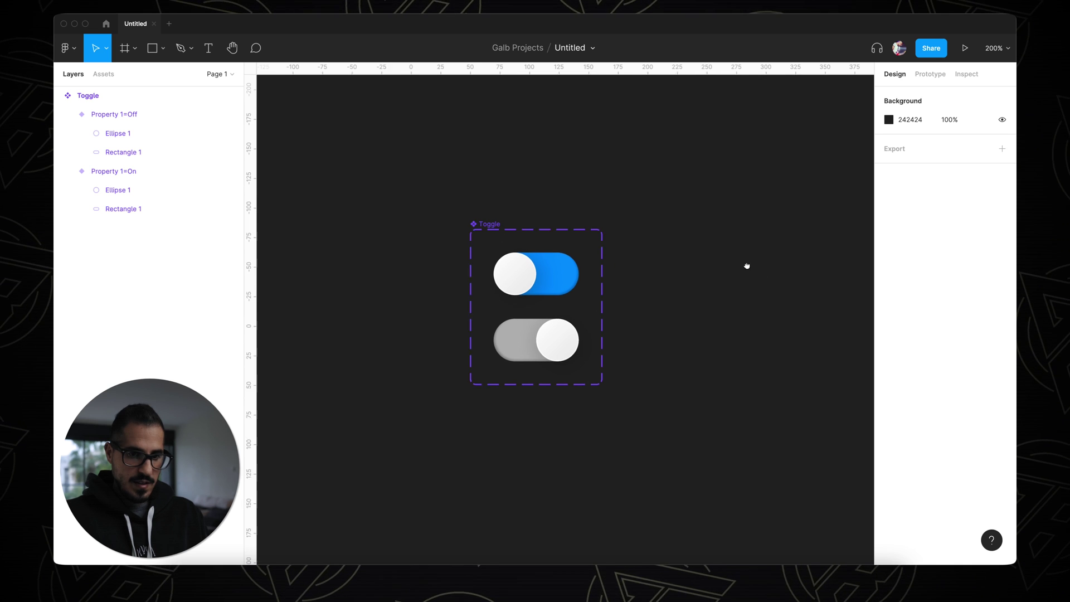
pyautogui.click(490, 302)
pyautogui.moveTo(482, 300); pyautogui.dragTo(705, 334)
pyautogui.hscroll(2, 750, 301)
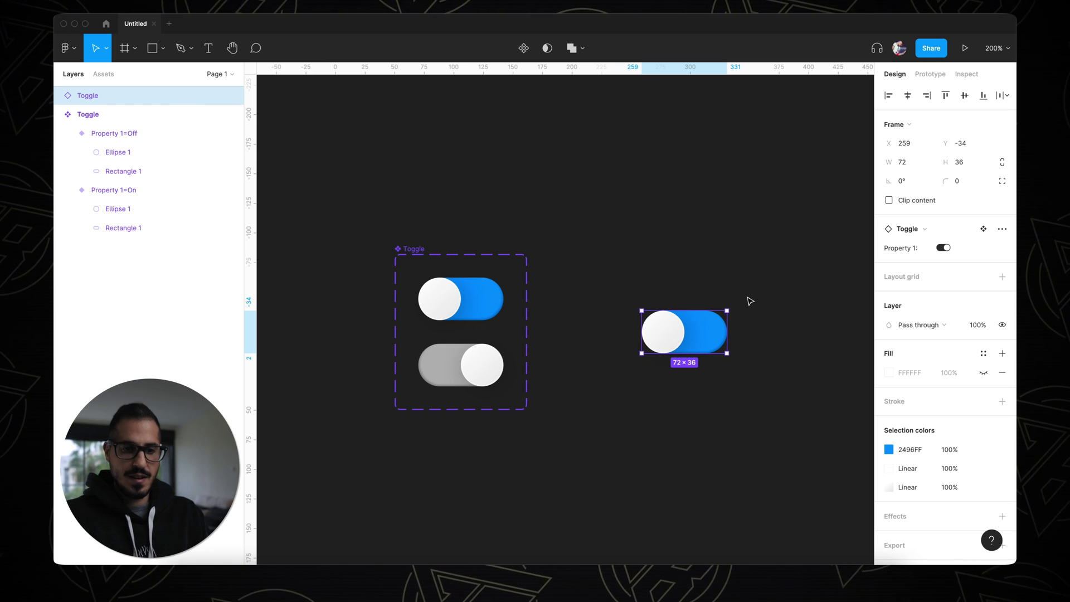
pyautogui.hscroll(2, 750, 301)
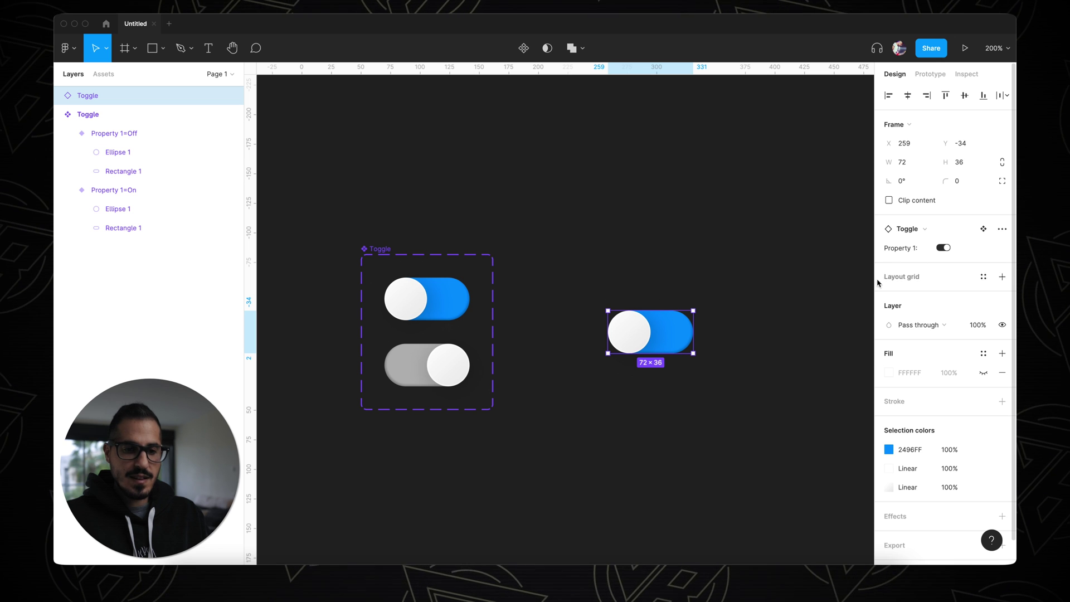
pyautogui.click(936, 265)
pyautogui.click(934, 266)
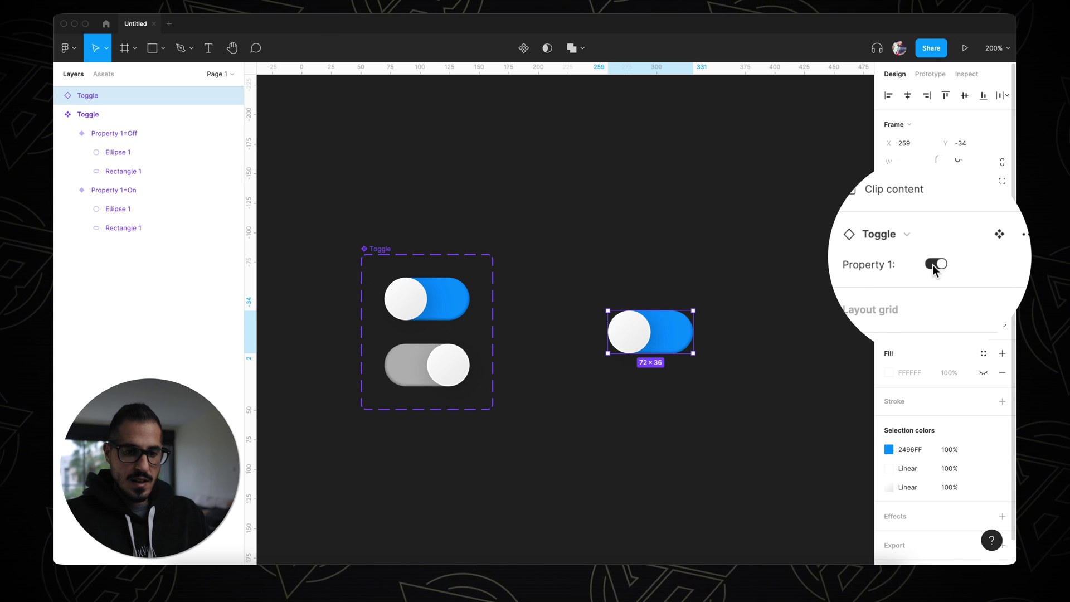
pyautogui.click(933, 266)
pyautogui.click(932, 265)
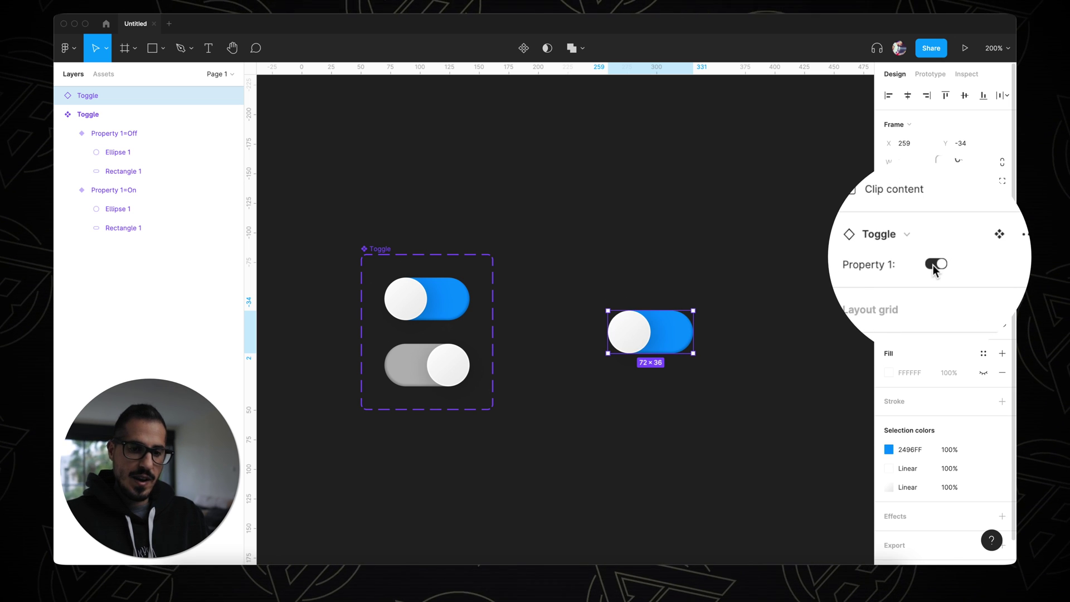
pyautogui.click(933, 265)
pyautogui.click(934, 266)
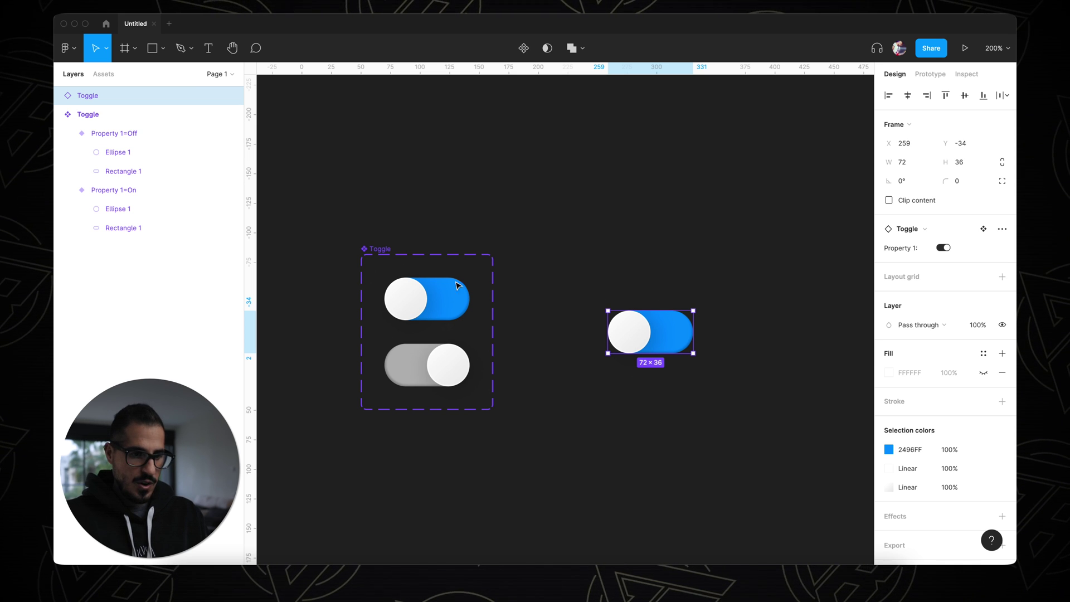
# Move the On knob right and the Off knob left, then test the instance switching states.
pyautogui.hscroll(-2, 407, 299)
pyautogui.moveTo(471, 303); pyautogui.dragTo(507, 304)
pyautogui.moveTo(507, 363); pyautogui.dragTo(465, 363)
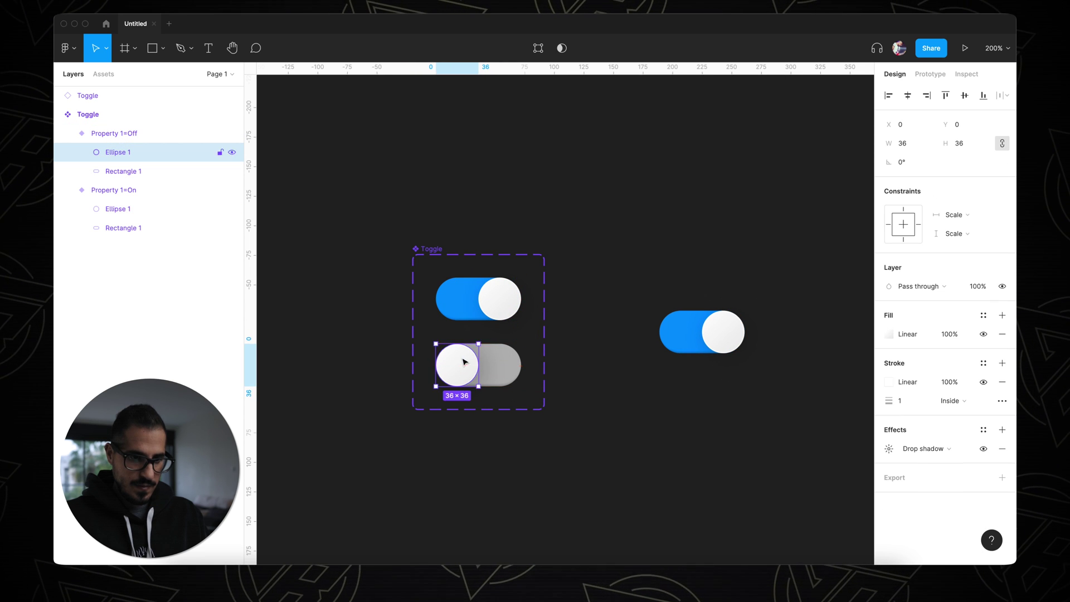
pyautogui.click(579, 362)
pyautogui.click(702, 332)
pyautogui.click(941, 248)
pyautogui.click(942, 248)
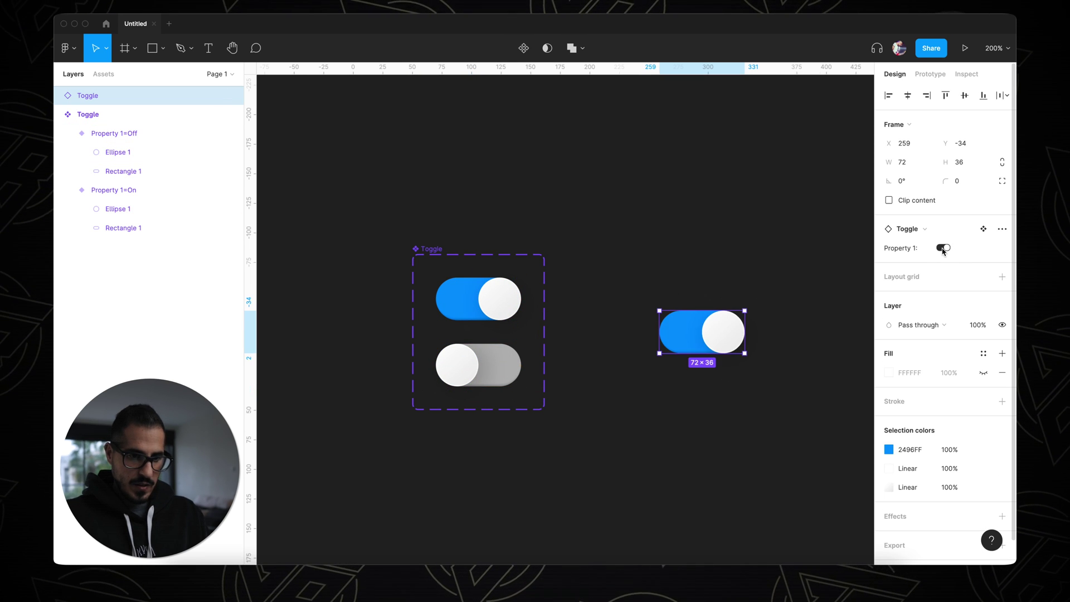
pyautogui.click(941, 247)
pyautogui.click(941, 248)
pyautogui.click(676, 282)
# Draw a white frame, Frame 1, around the standalone toggle instance.
pyautogui.press('f')
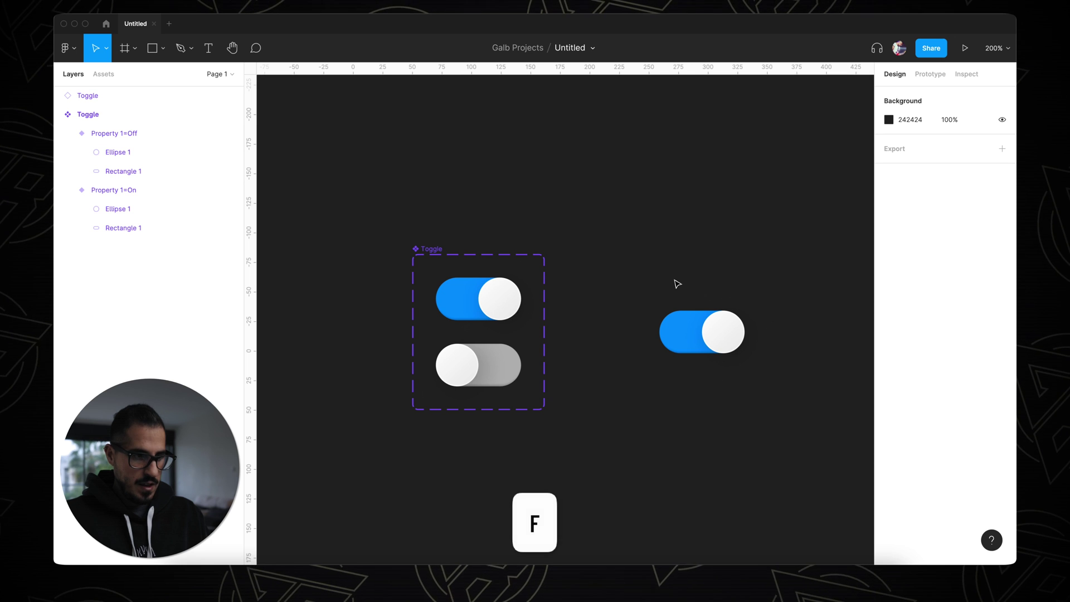
pyautogui.hscroll(-2, 677, 284)
pyautogui.moveTo(602, 254); pyautogui.dragTo(848, 413)
pyautogui.click(709, 194)
pyautogui.click(697, 323)
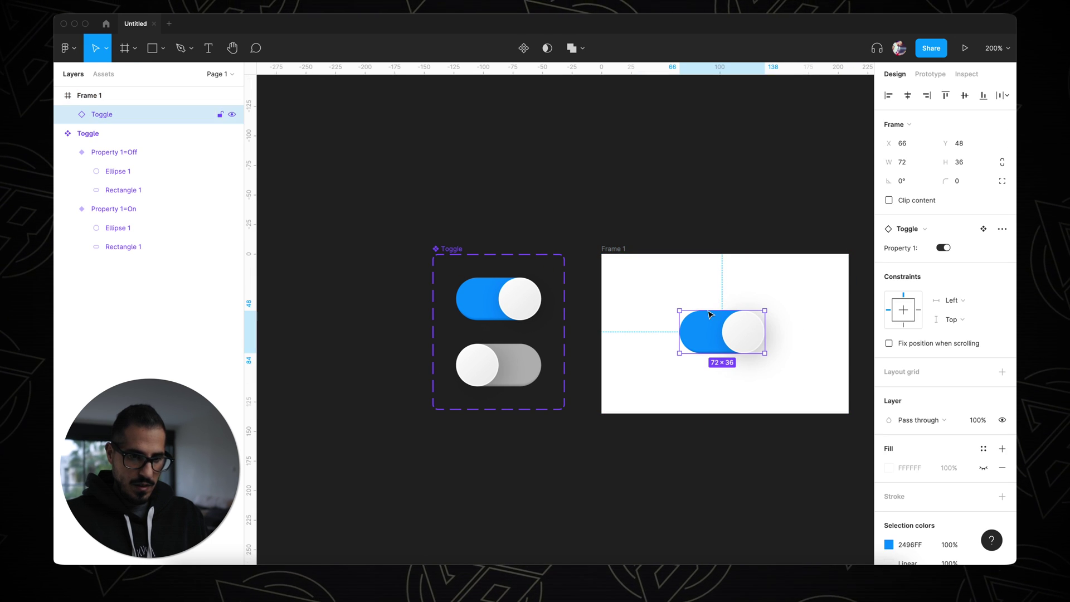
pyautogui.hscroll(-3, 635, 253)
pyautogui.click(610, 238)
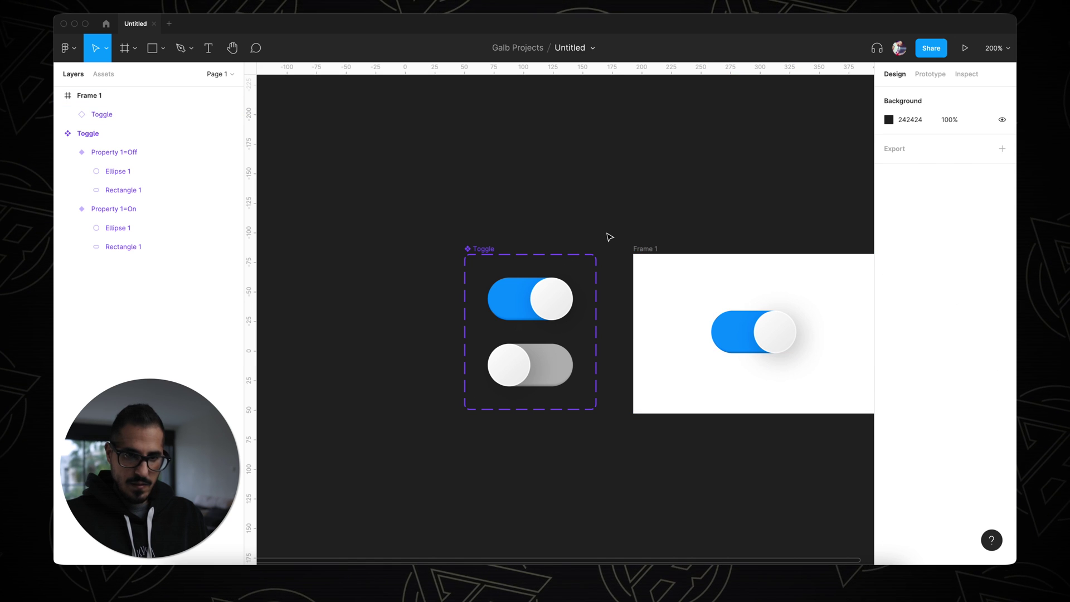
pyautogui.click(929, 74)
pyautogui.scroll(3, 551, 295)
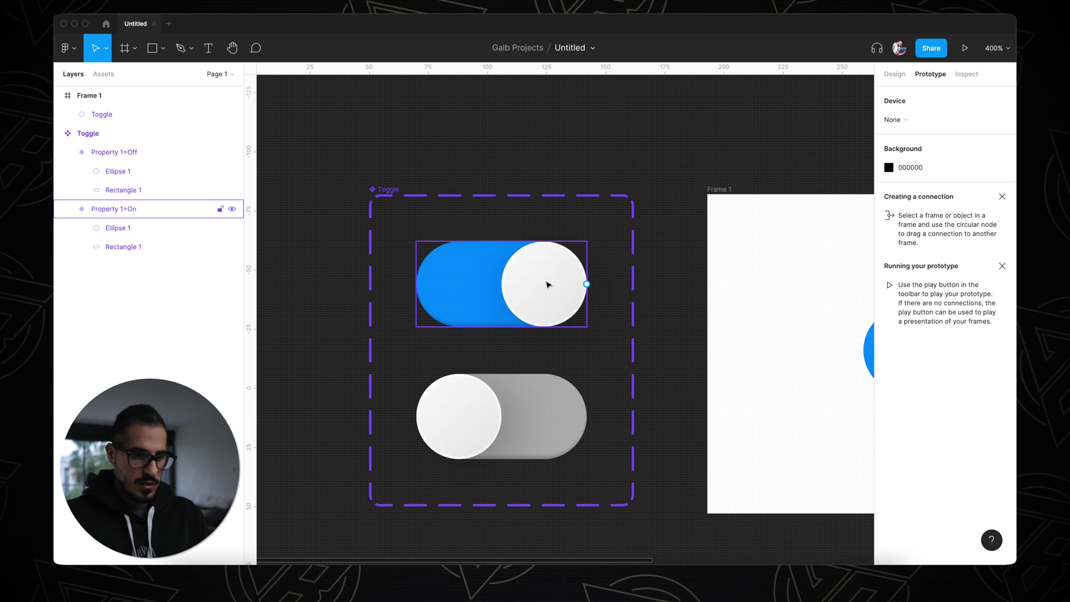
# Link On to Off with an On click, Smart animate, Ease in and out back, 300ms interaction.
pyautogui.click(547, 285)
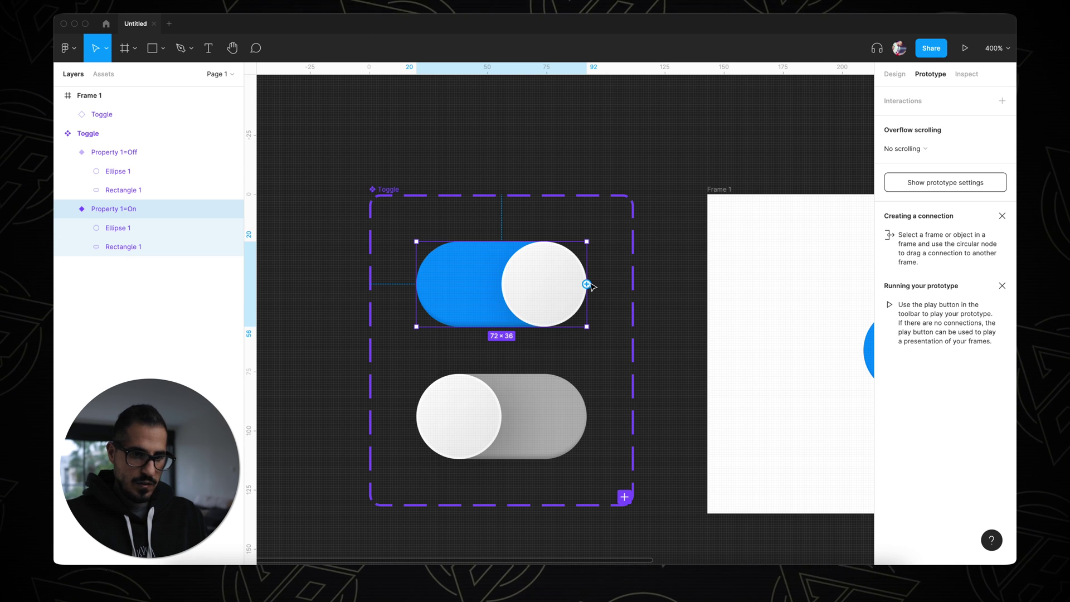
pyautogui.moveTo(586, 283); pyautogui.dragTo(503, 403)
pyautogui.click(776, 151)
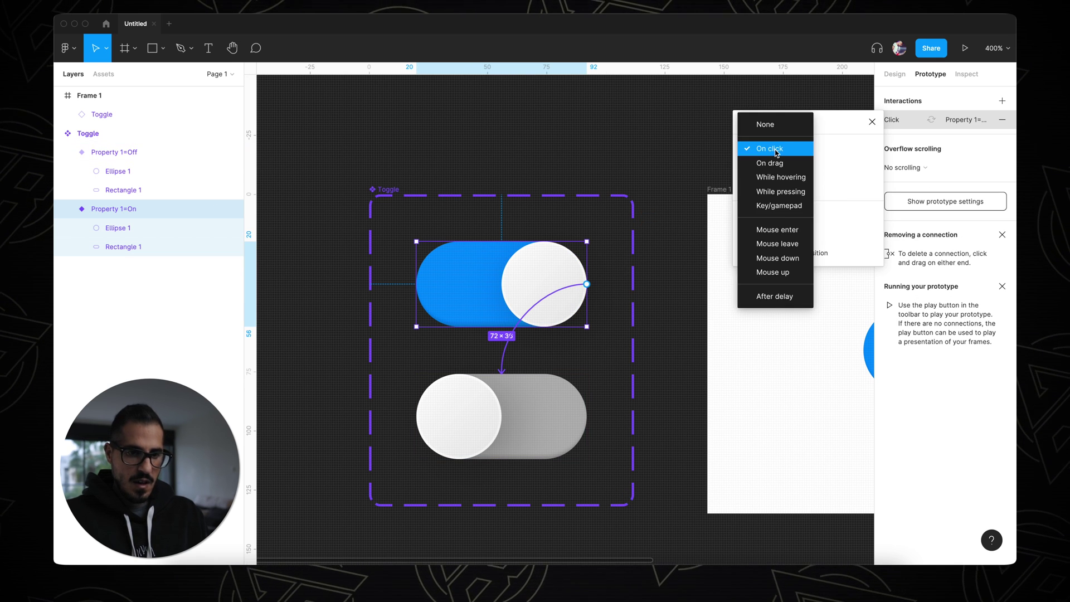
pyautogui.click(775, 152)
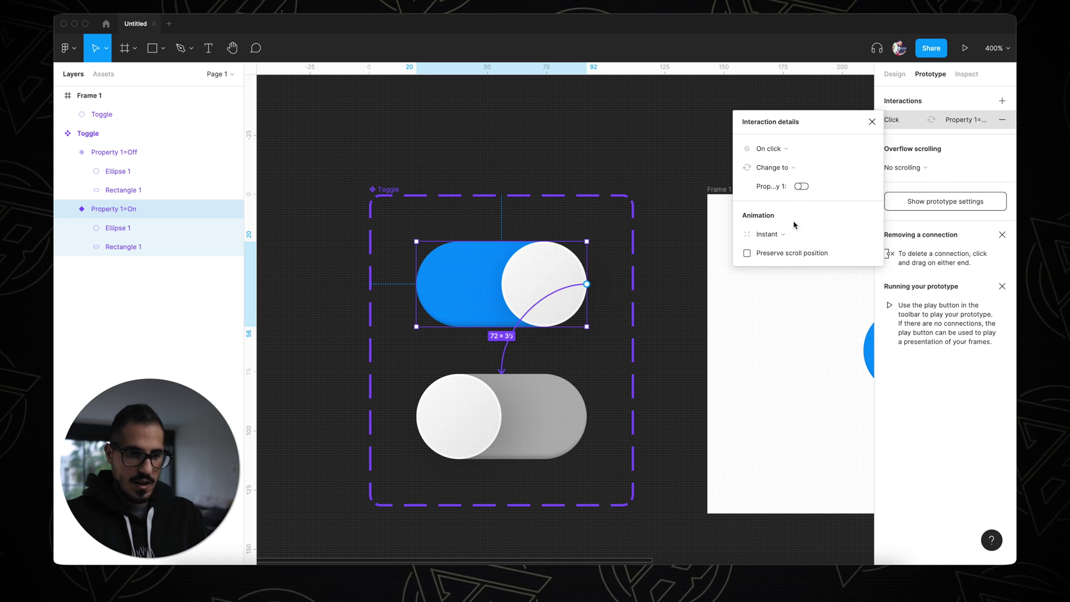
pyautogui.click(780, 234)
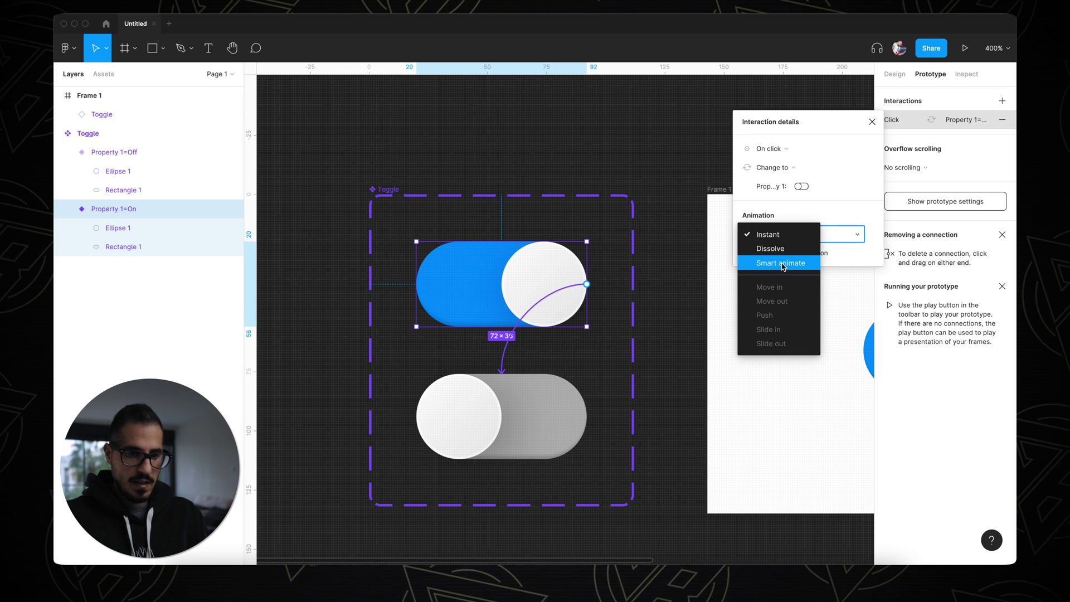
pyautogui.click(783, 266)
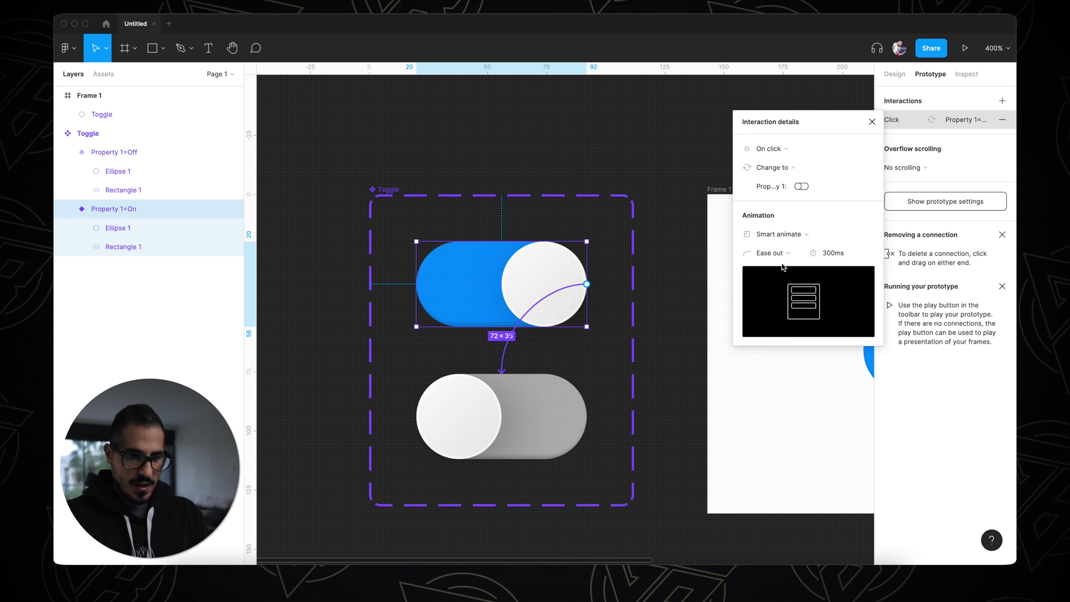
pyautogui.click(794, 253)
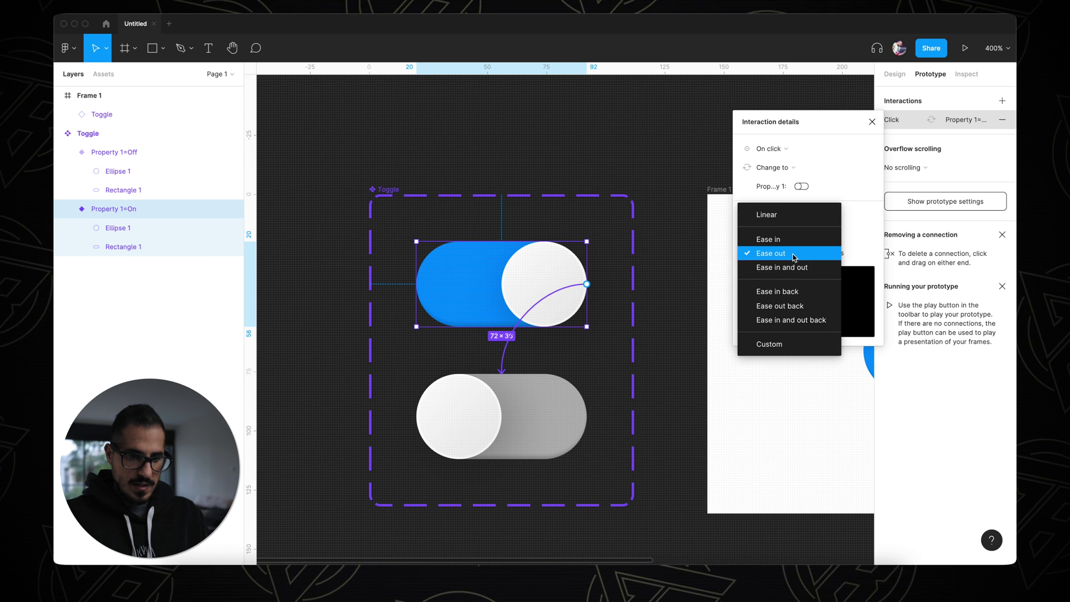
pyautogui.click(777, 320)
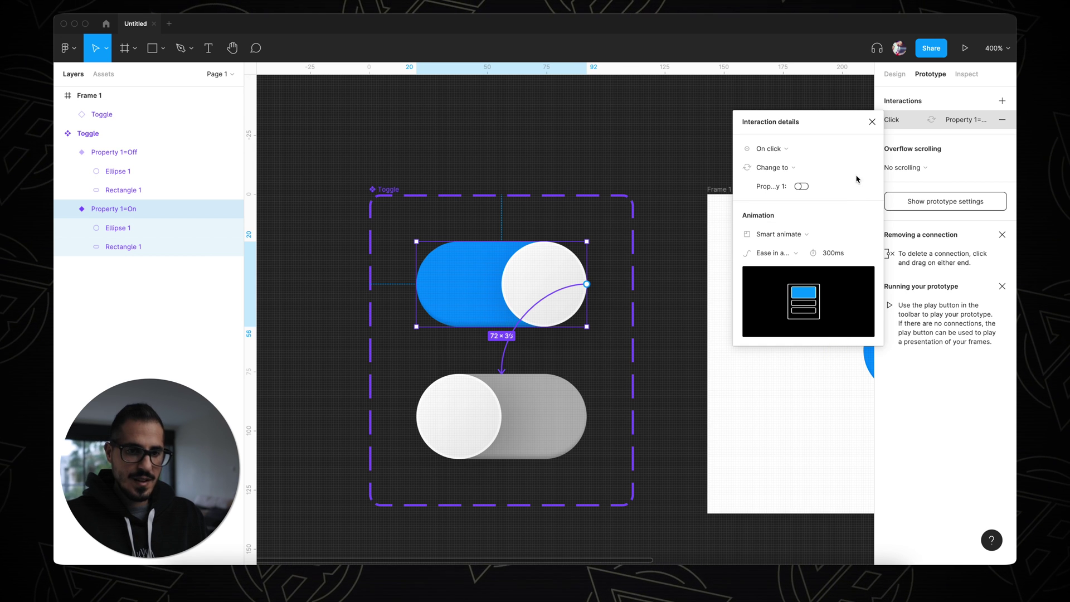
pyautogui.click(872, 122)
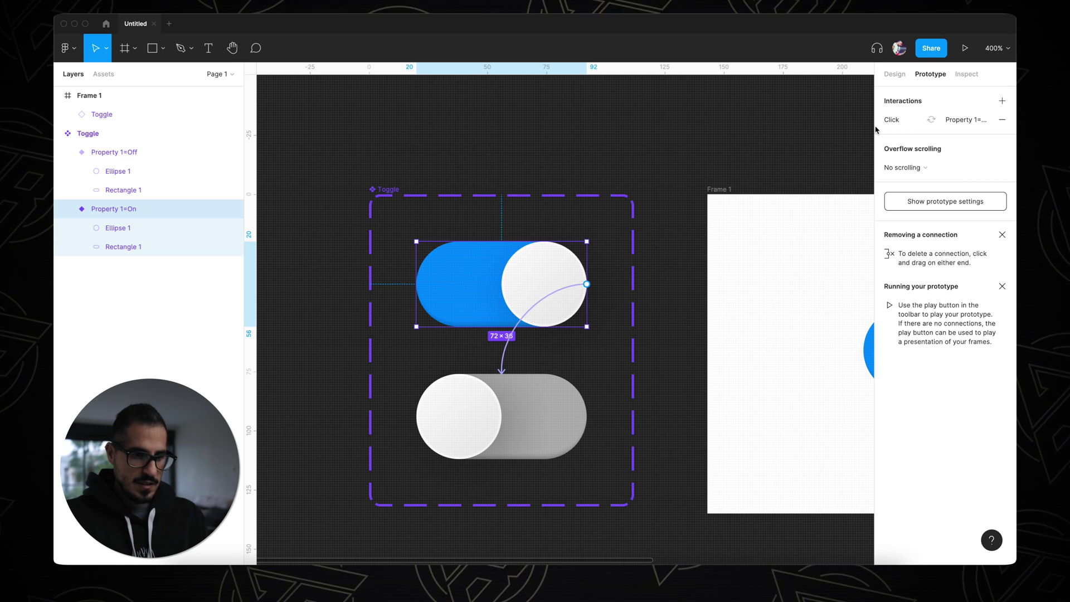
# Link the Off variant back to On using Smart animate with Ease in and out back.
pyautogui.click(557, 396)
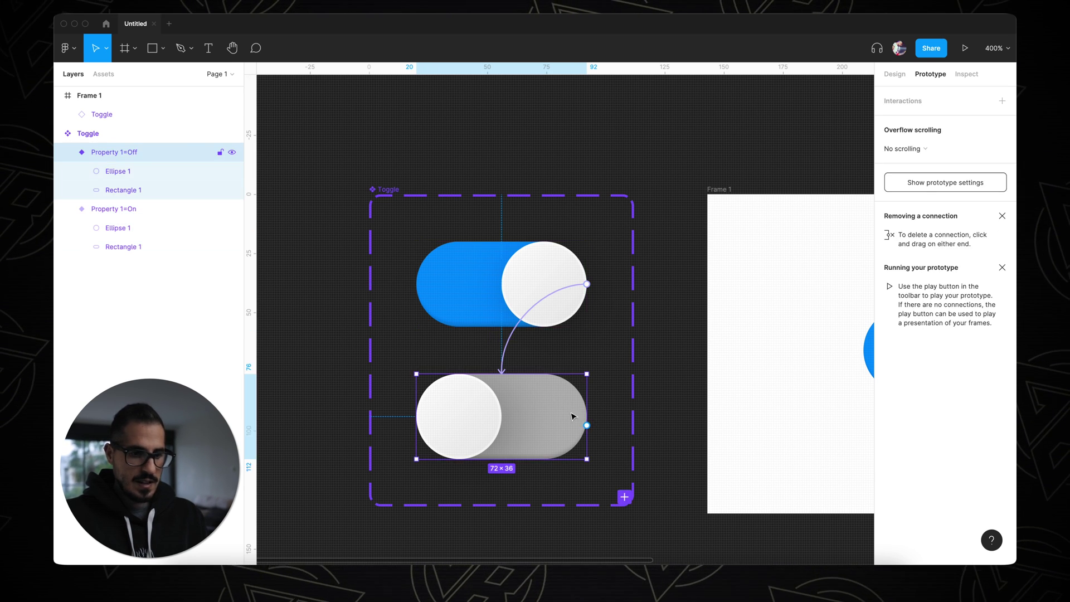
pyautogui.moveTo(586, 425); pyautogui.dragTo(518, 306)
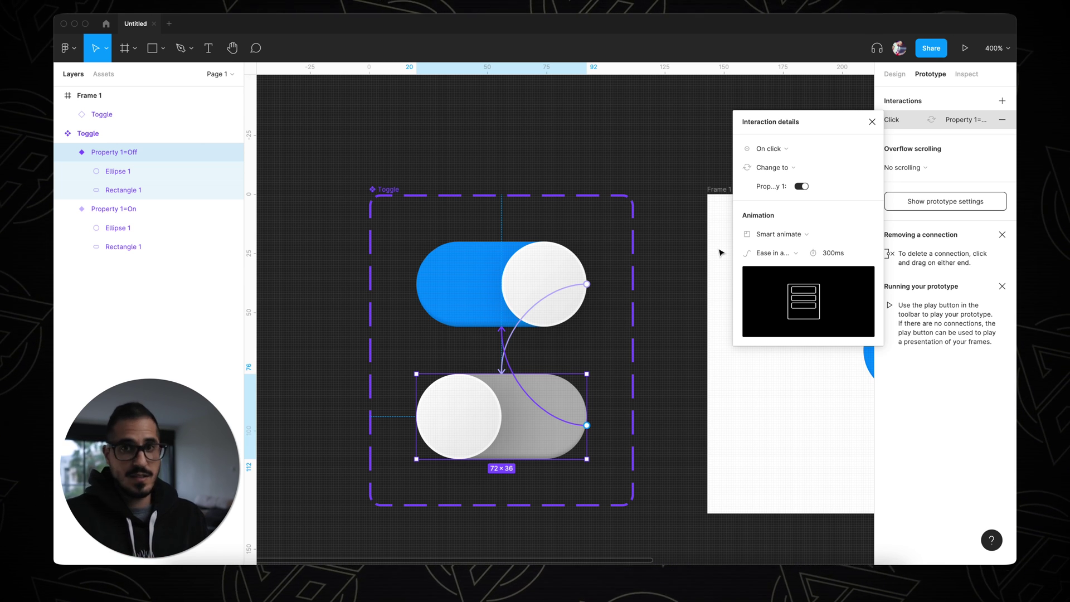
pyautogui.click(788, 234)
pyautogui.click(787, 234)
pyautogui.click(793, 254)
pyautogui.click(793, 254)
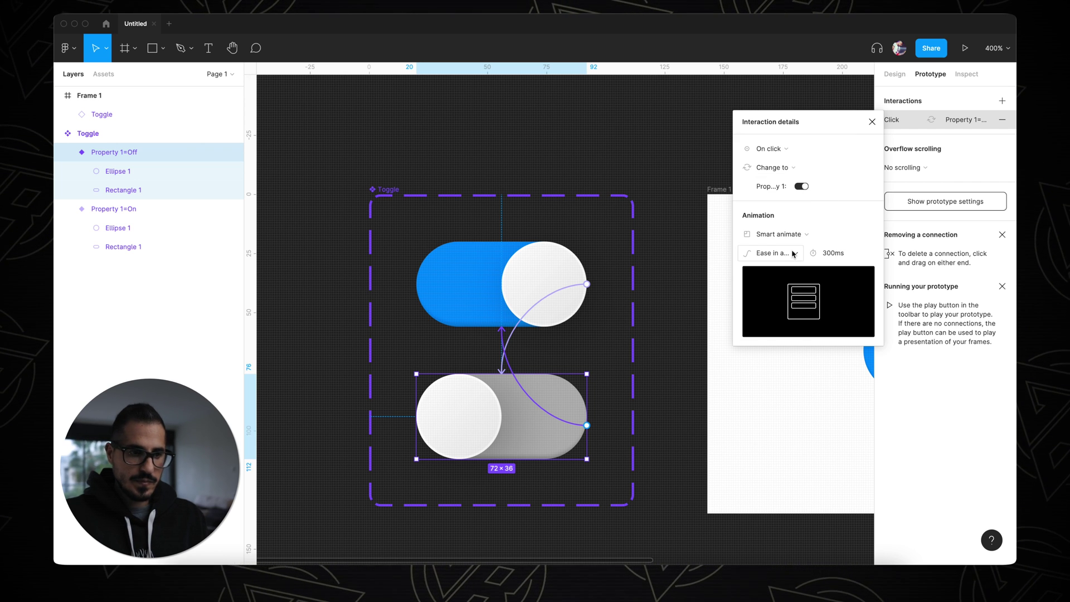
pyautogui.click(872, 121)
pyautogui.hscroll(1, 786, 139)
pyautogui.hscroll(5, 786, 138)
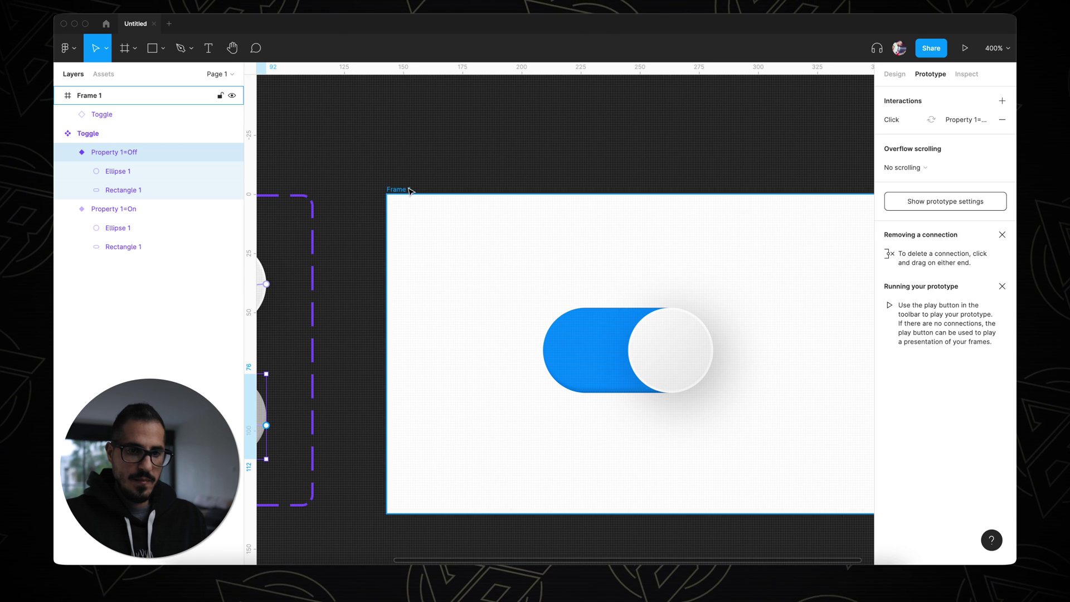
# Align the toggle instance to the horizontal and vertical centres of Frame 1.
pyautogui.click(640, 353)
pyautogui.press('-')
pyautogui.click(895, 74)
pyautogui.click(927, 96)
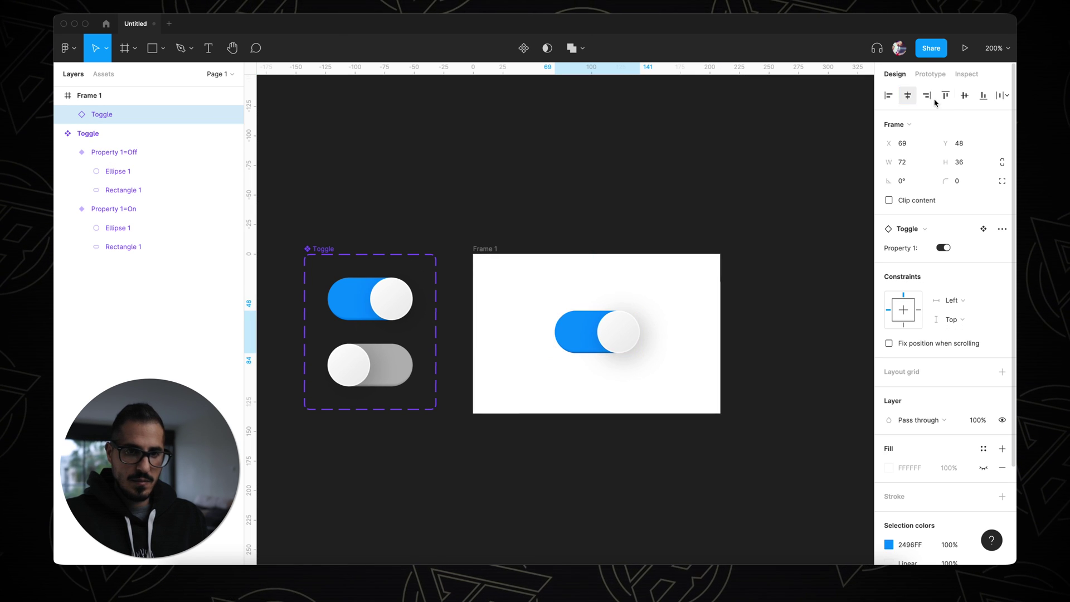
pyautogui.click(964, 95)
pyautogui.click(489, 250)
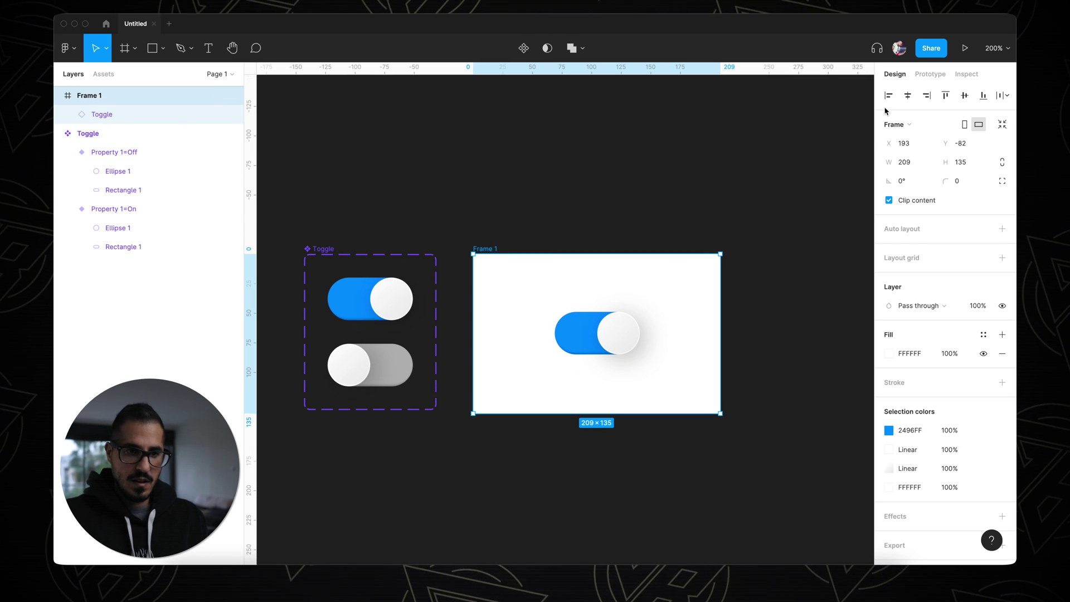